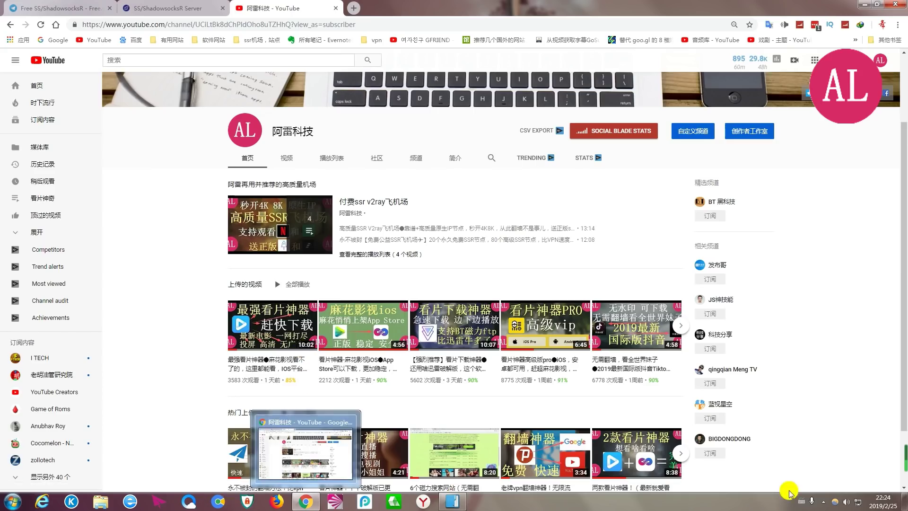
# Bring up the SSTap window, close its proxy test log and minimize the browser
pyautogui.click(823, 501)
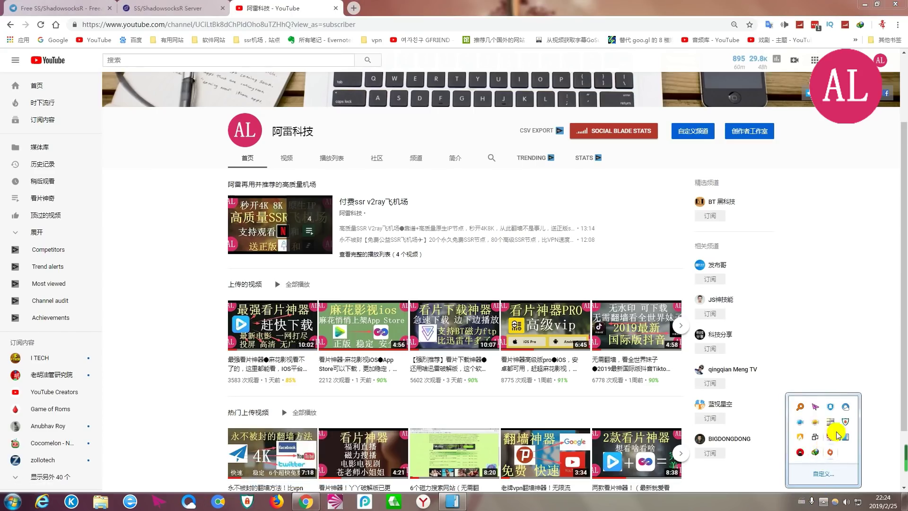
pyautogui.click(846, 421)
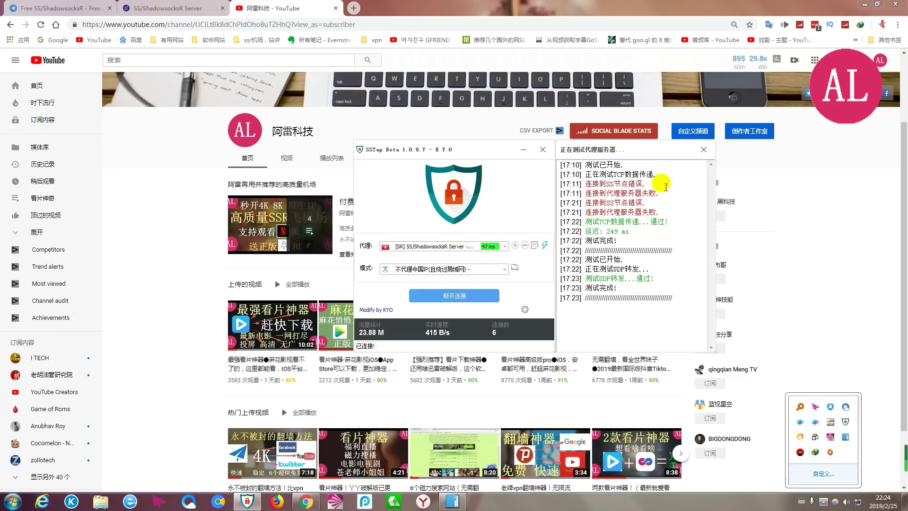
pyautogui.click(703, 149)
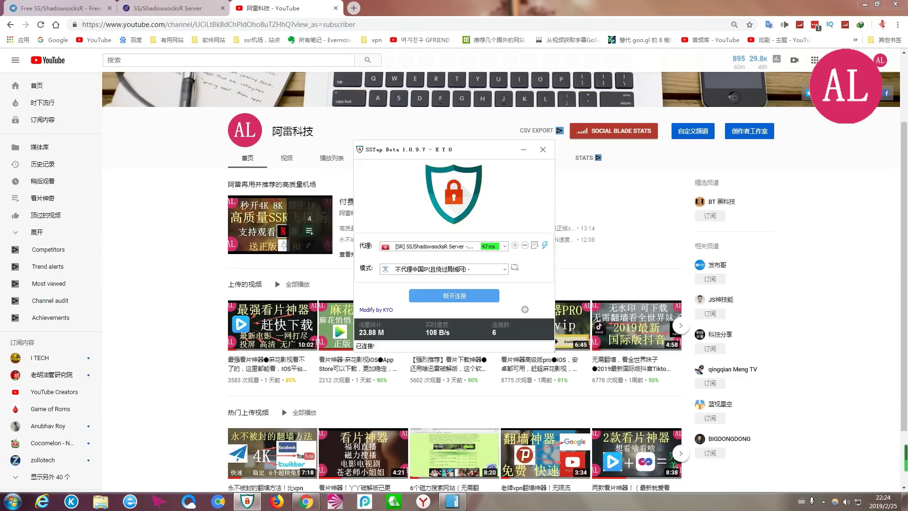
pyautogui.click(864, 4)
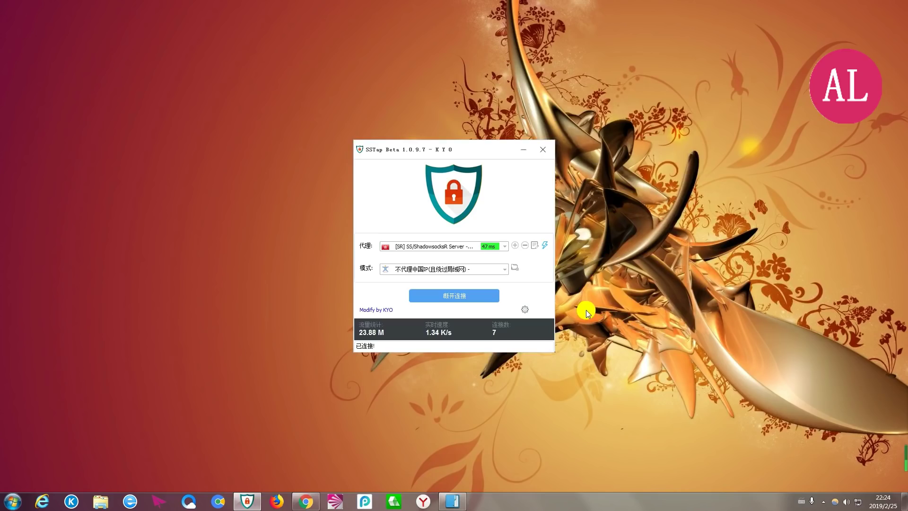
# Disconnect SSTap's current proxy connection
pyautogui.press('super+plus')
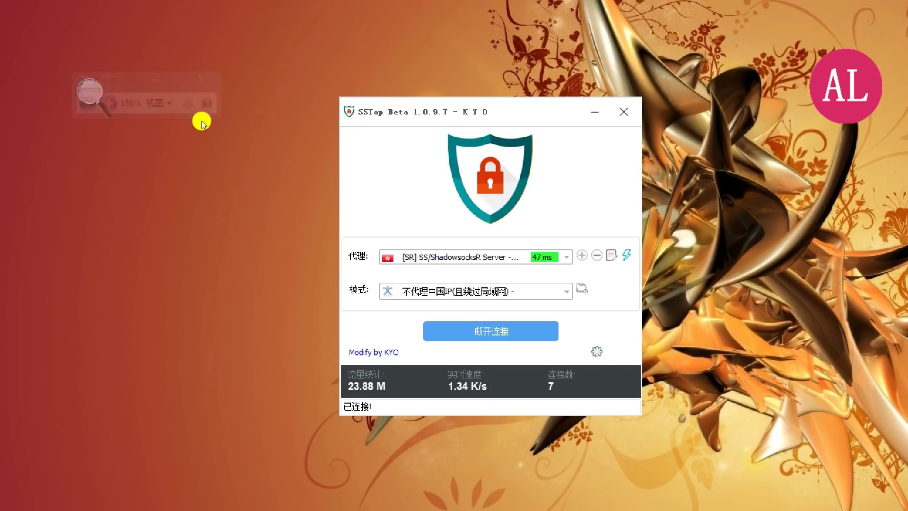
pyautogui.press('super+plus')
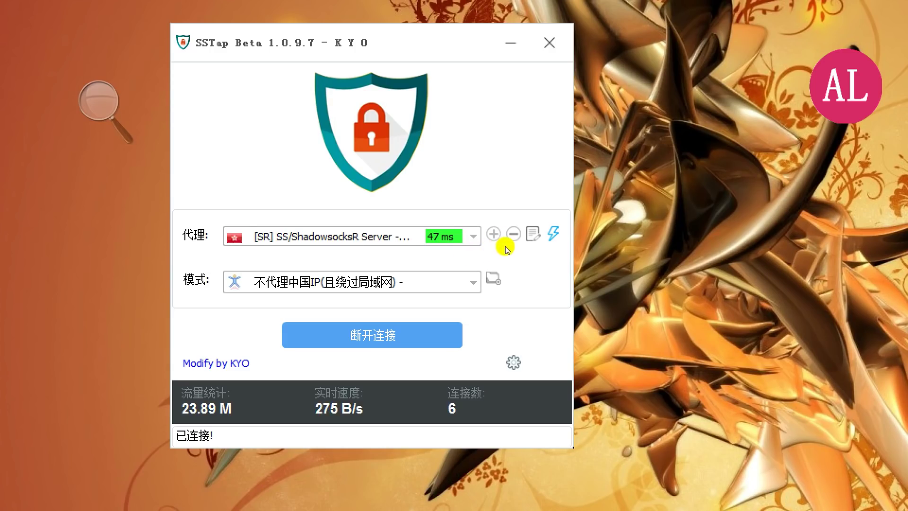
pyautogui.click(454, 327)
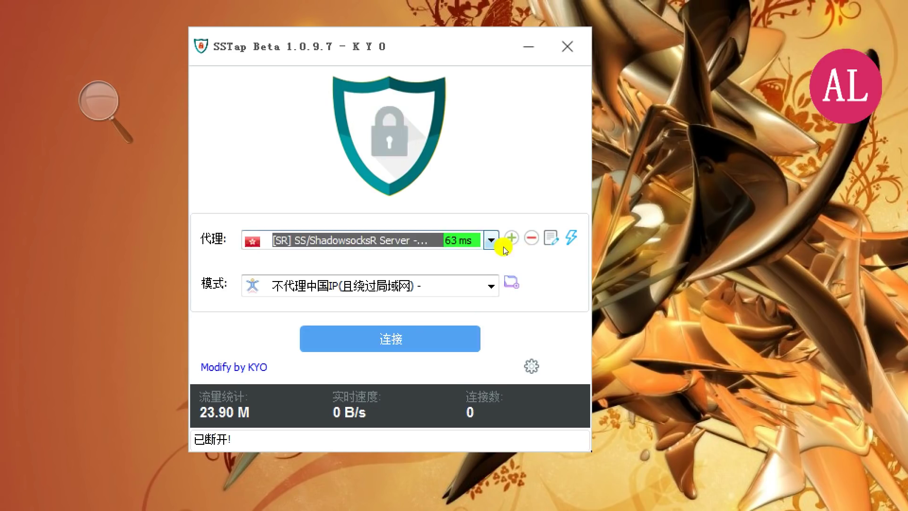
# Examine the latency of each node in the SS/ShadowsocksR Server proxy list
pyautogui.click(503, 246)
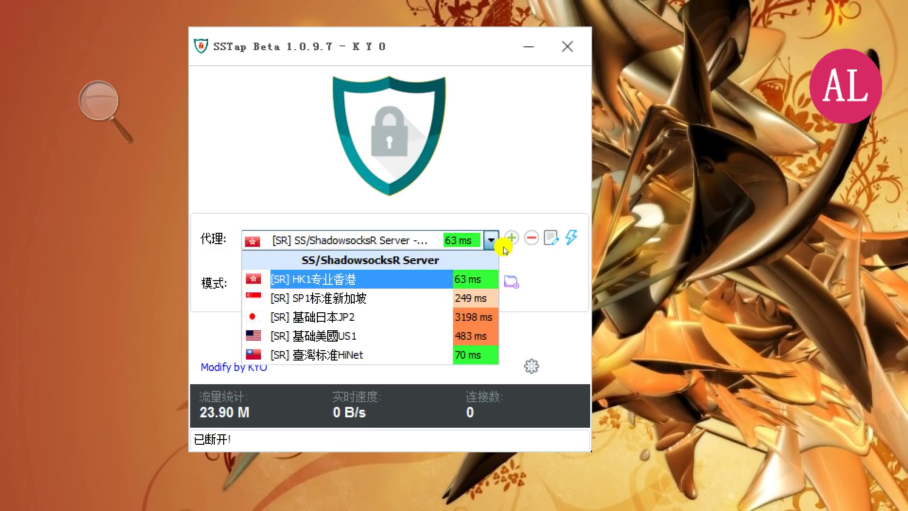
pyautogui.press('Down')
pyautogui.press('Up')
pyautogui.press('Down')
pyautogui.press('Down')
pyautogui.press('Down')
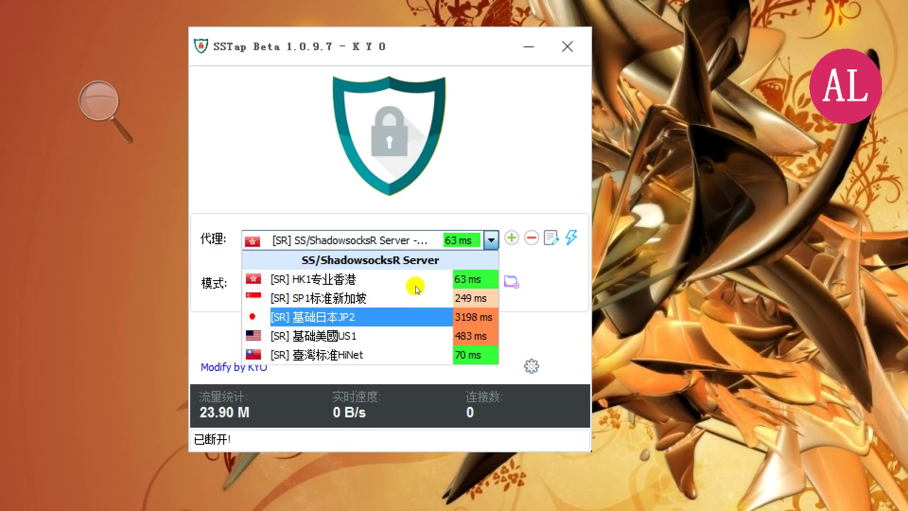
pyautogui.press('Down')
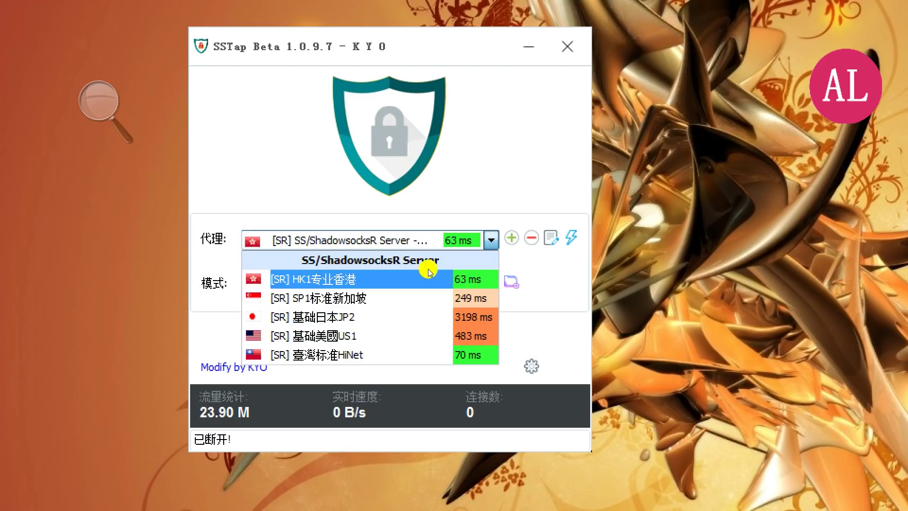
pyautogui.press('Down')
pyautogui.press('Down')
pyautogui.press('Down')
pyautogui.press('Down')
pyautogui.press('Down')
pyautogui.press('Down')
pyautogui.press('Down')
pyautogui.press('Down')
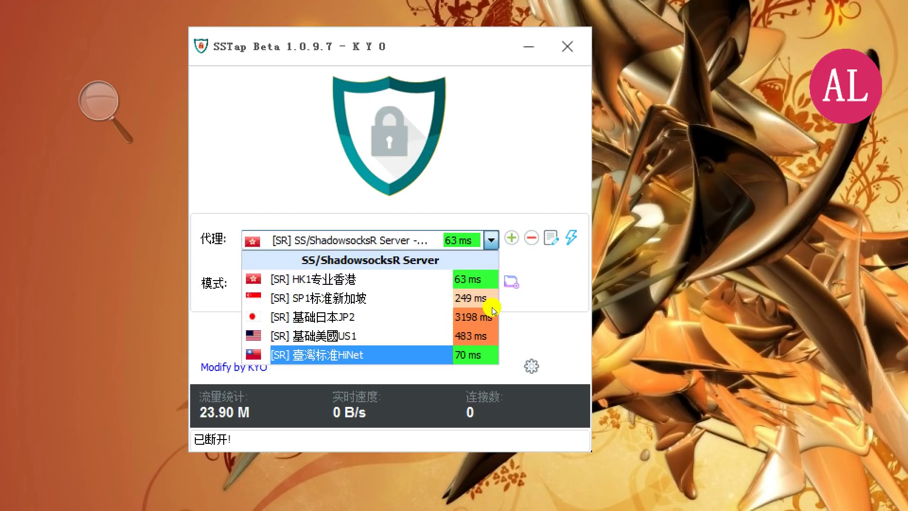
# Select the HK1专业香港 node as the proxy and connect to it
pyautogui.click(458, 270)
pyautogui.click(466, 337)
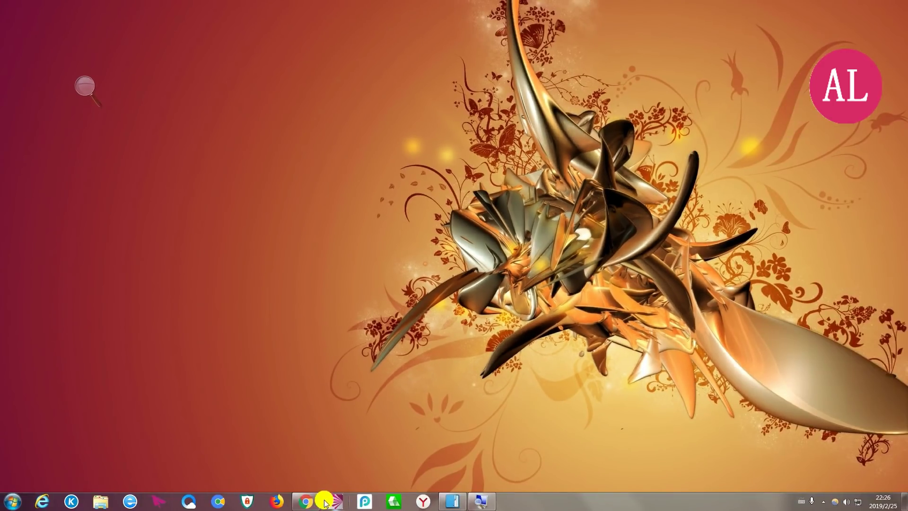
# Switch to Chrome and open the YouTube home page in a new tab
pyautogui.click(305, 500)
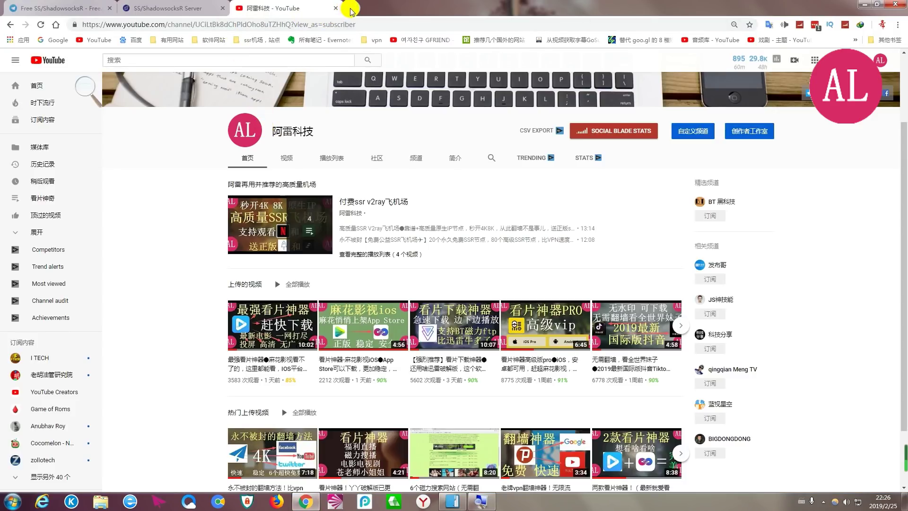
pyautogui.click(358, 11)
pyautogui.click(84, 40)
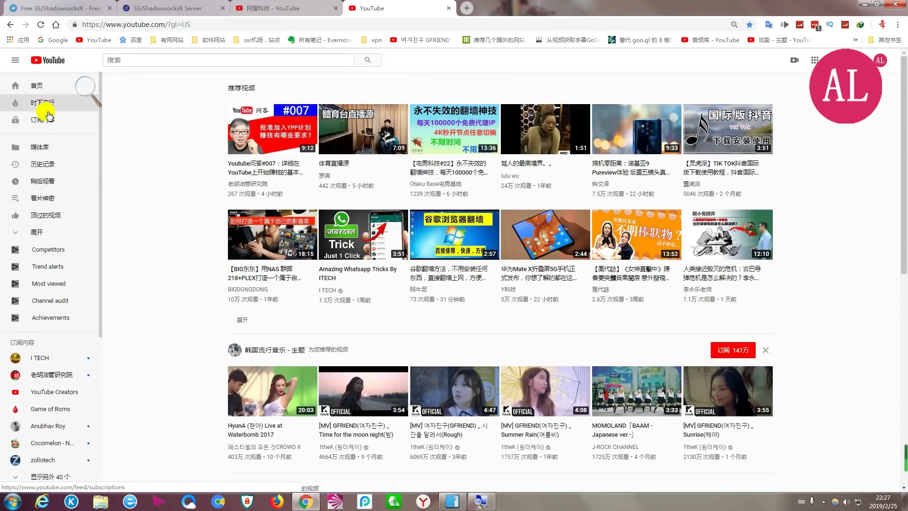
# Open YouTube's trending page and look through the listed videos to check how they load
pyautogui.click(29, 104)
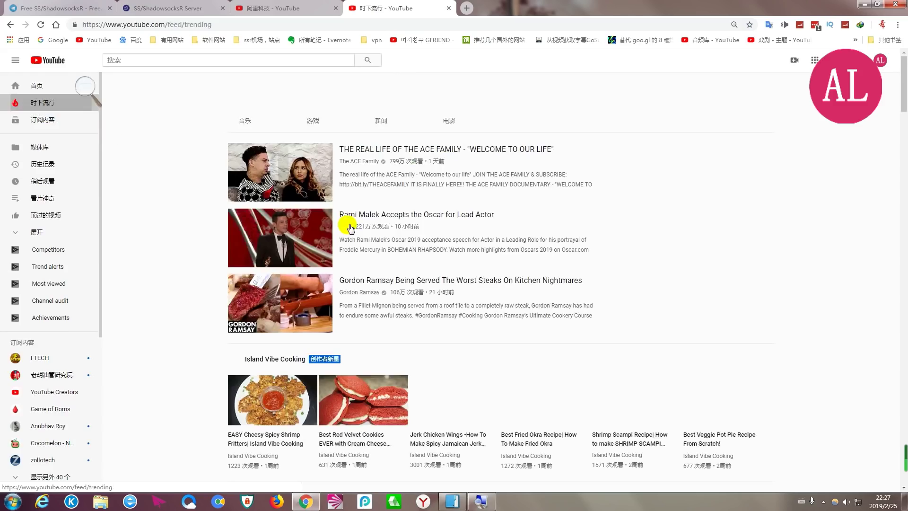
pyautogui.scroll(-15, 478, 247)
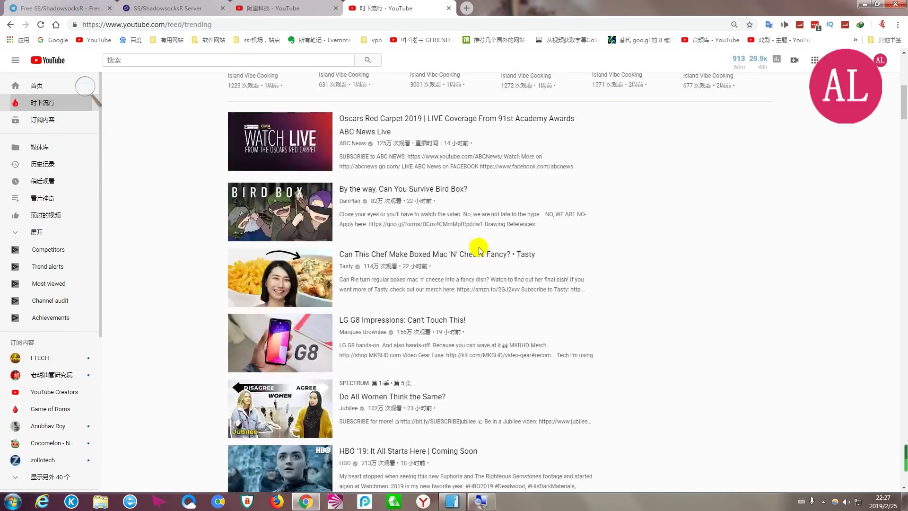
pyautogui.scroll(14, 478, 247)
pyautogui.scroll(-8, 478, 247)
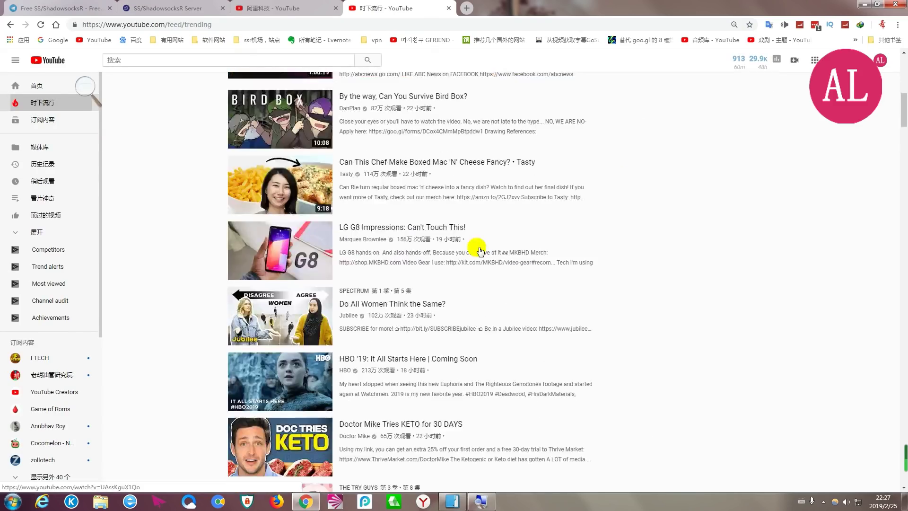
pyautogui.scroll(10, 479, 250)
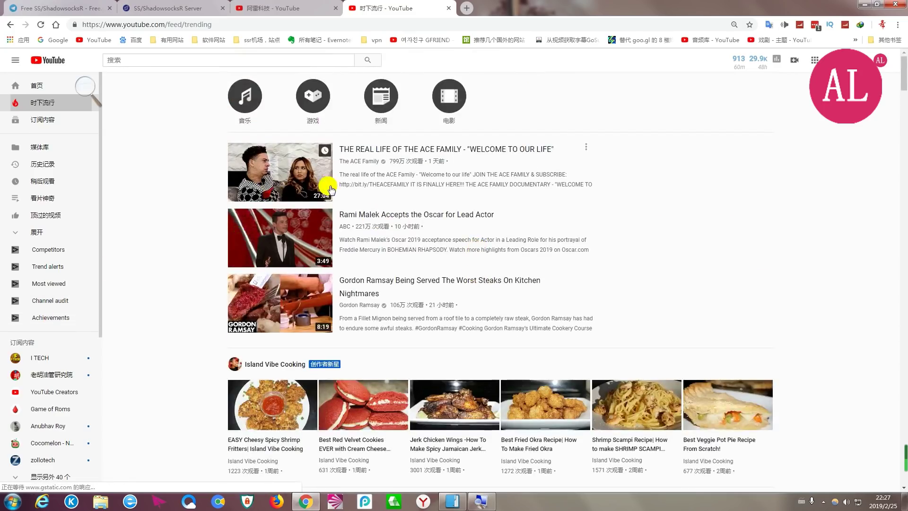
pyautogui.scroll(-6, 499, 258)
pyautogui.scroll(-5, 499, 257)
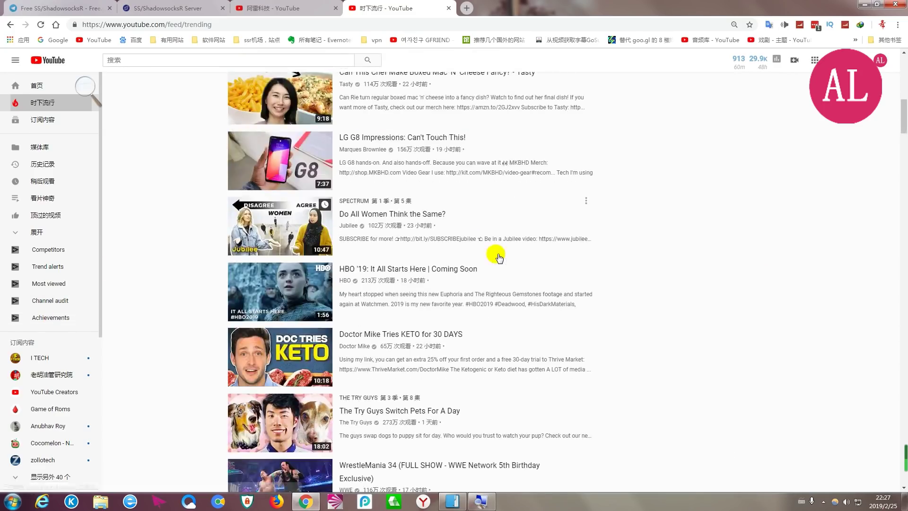
pyautogui.scroll(-4, 499, 258)
pyautogui.scroll(-1, 498, 257)
pyautogui.scroll(7, 494, 255)
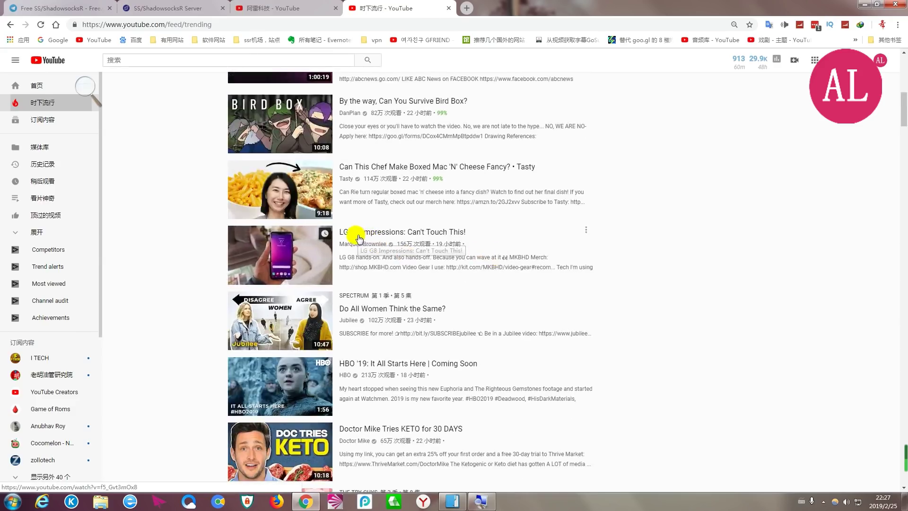
# Play the video "LG G8 Impressions: Can't Touch This!", pause it and check its playback quality setting
pyautogui.click(305, 261)
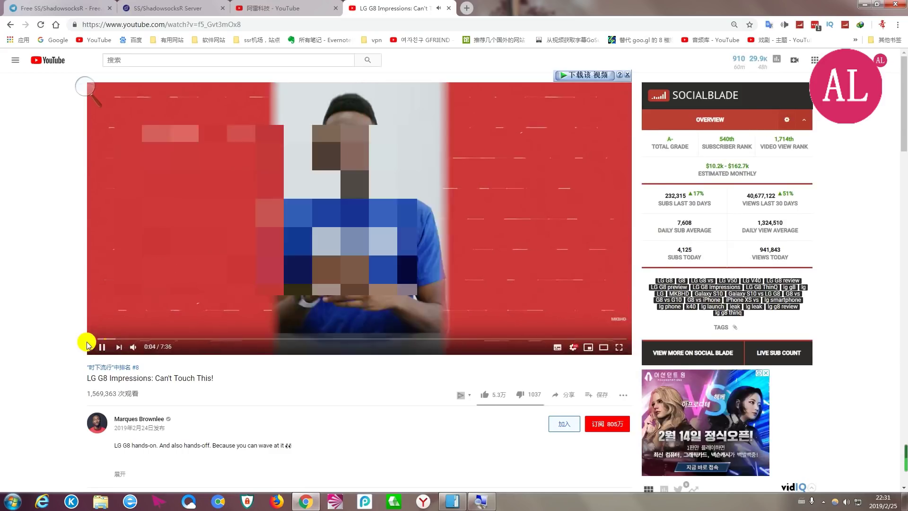
pyautogui.press('space')
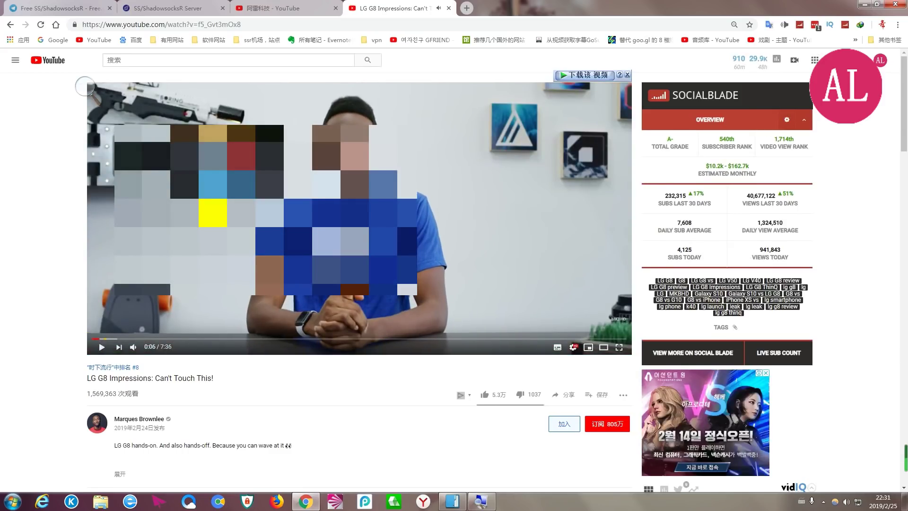
pyautogui.click(572, 346)
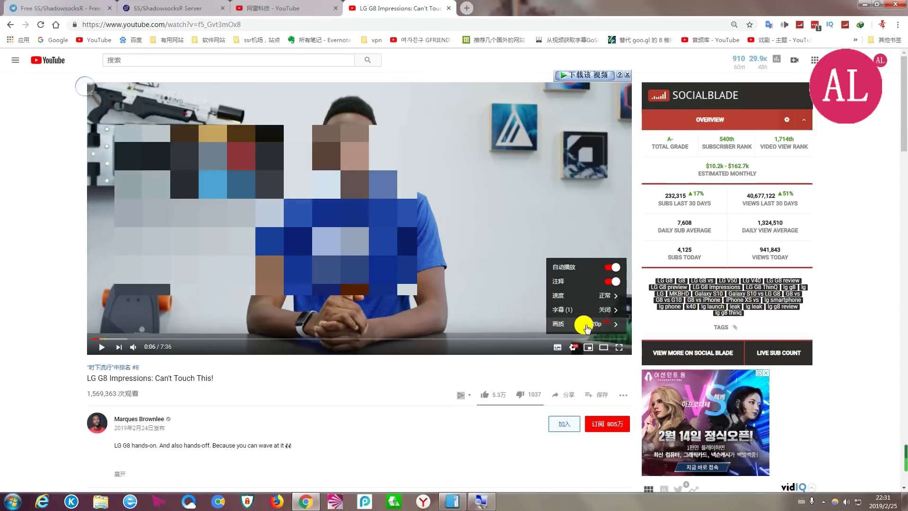
pyautogui.click(318, 403)
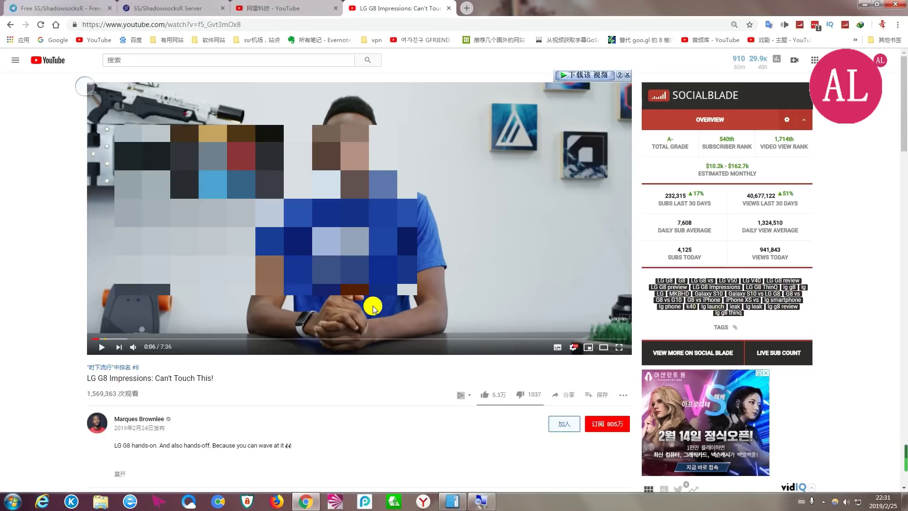
# On the Free.ss-ssr.com site, go to the free server QR codes and enlarge the one for 香港#1
pyautogui.hotkey('ctrl', '1')
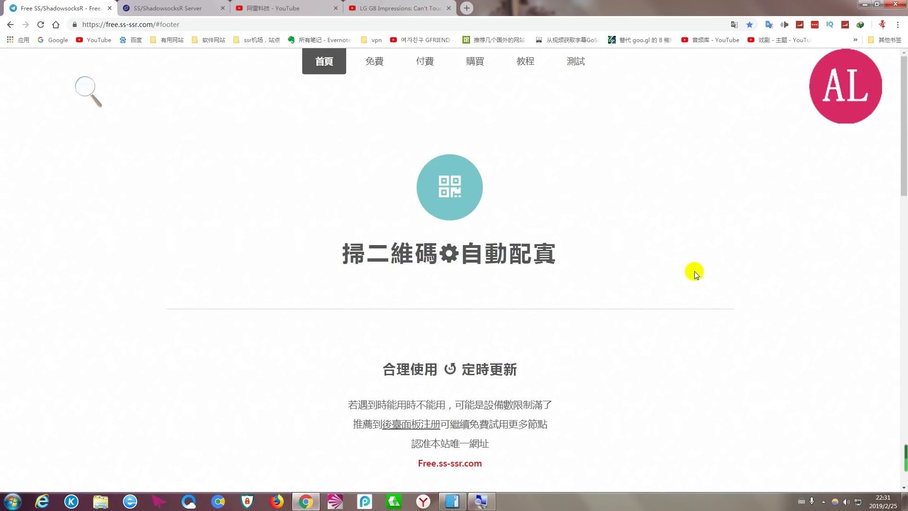
pyautogui.scroll(-7, 695, 274)
pyautogui.scroll(-5, 694, 273)
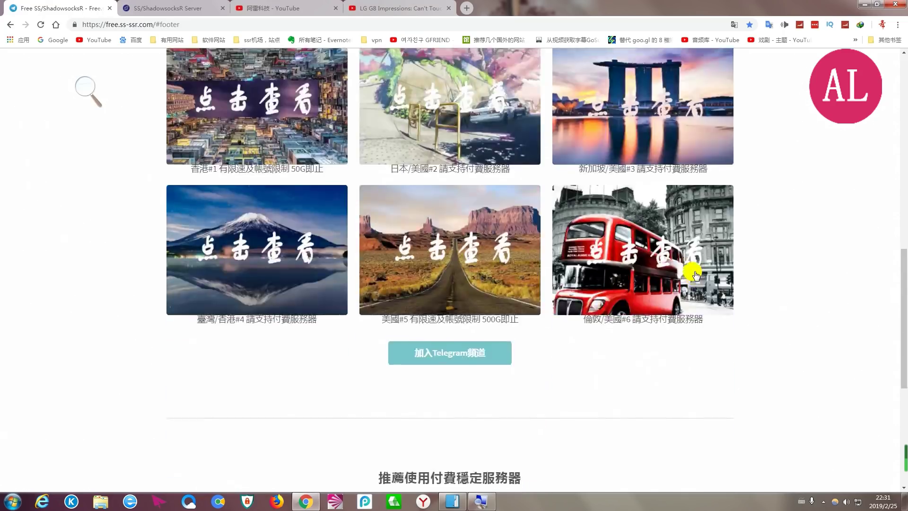
pyautogui.scroll(12, 694, 273)
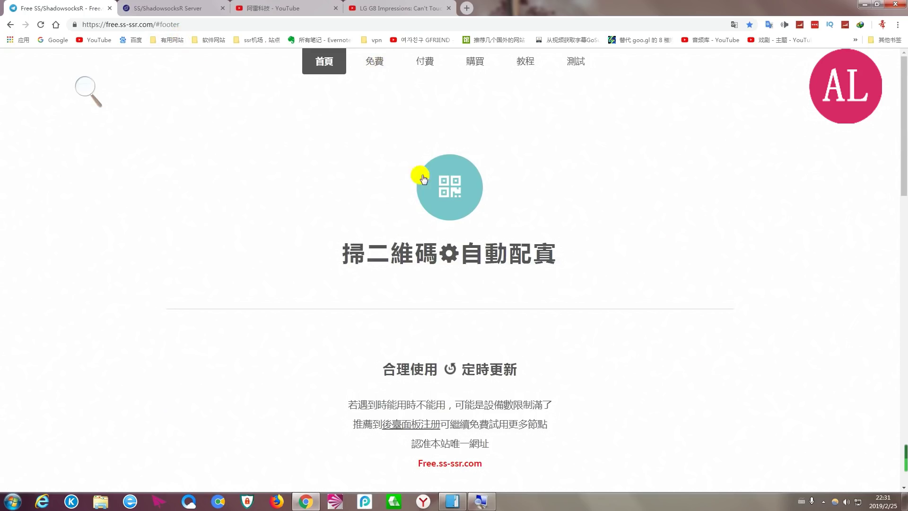
pyautogui.click(451, 189)
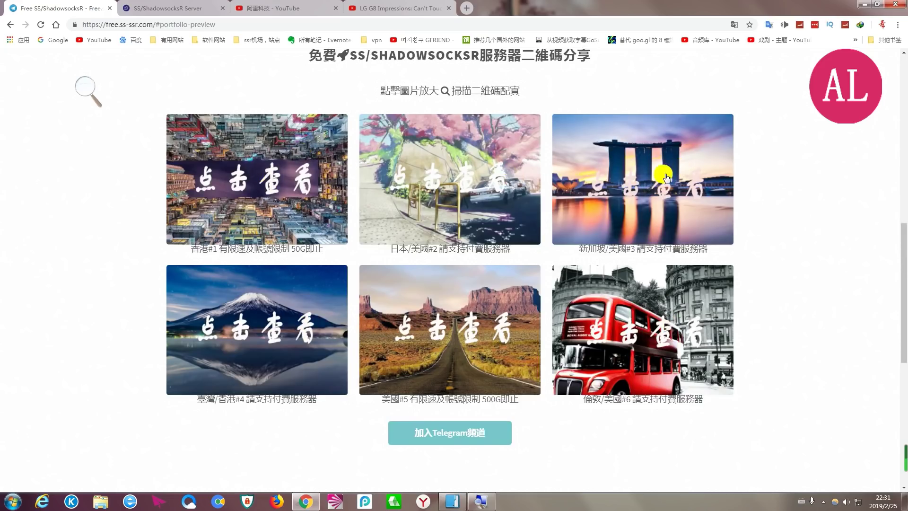
pyautogui.scroll(1, 633, 179)
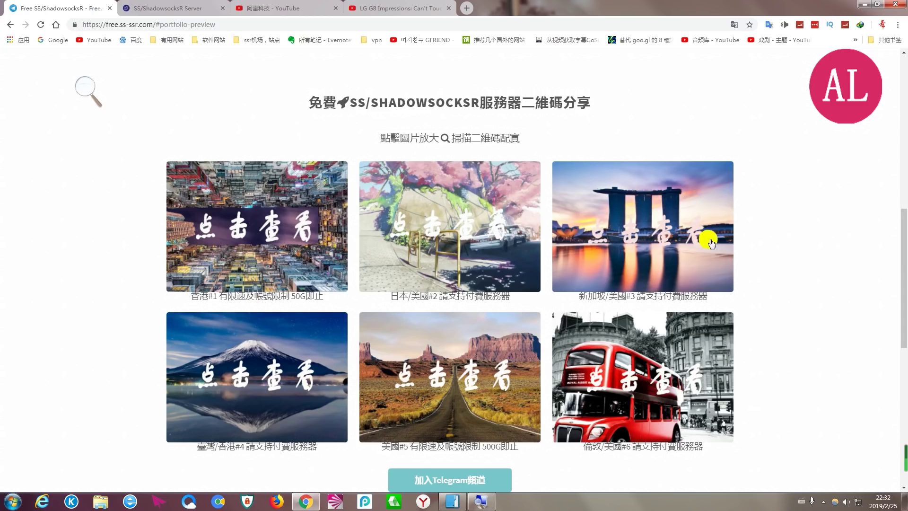
pyautogui.click(246, 239)
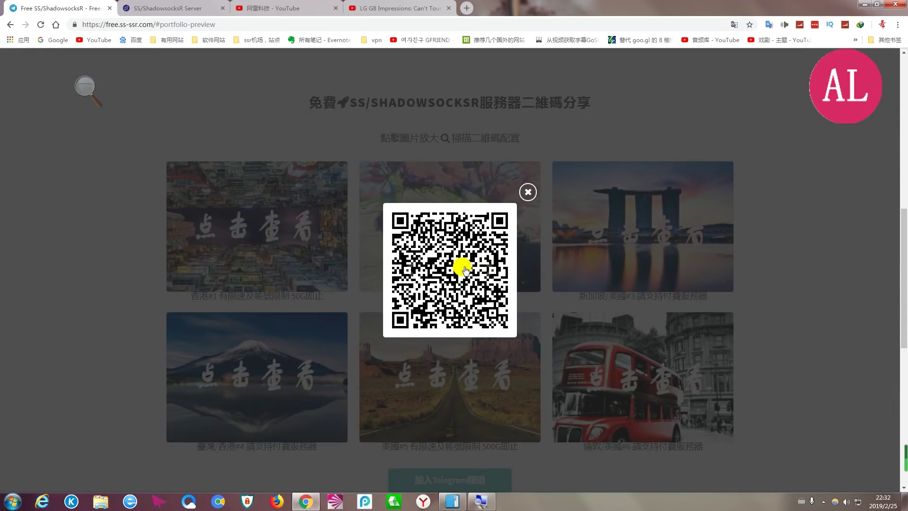
# Import the server from the enlarged QR code into the ShadowsocksR client and reveal its server IP in the editor
pyautogui.click(823, 501)
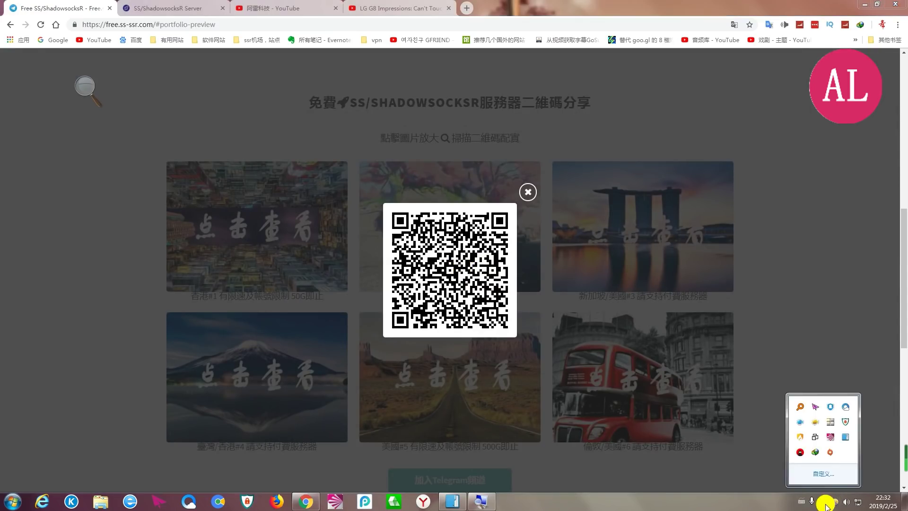
pyautogui.moveTo(817, 411)
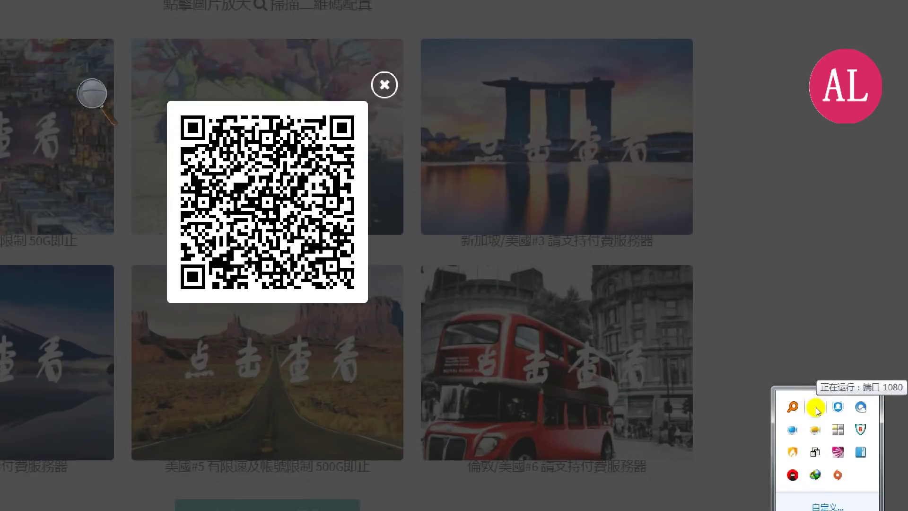
pyautogui.rightClick(818, 411)
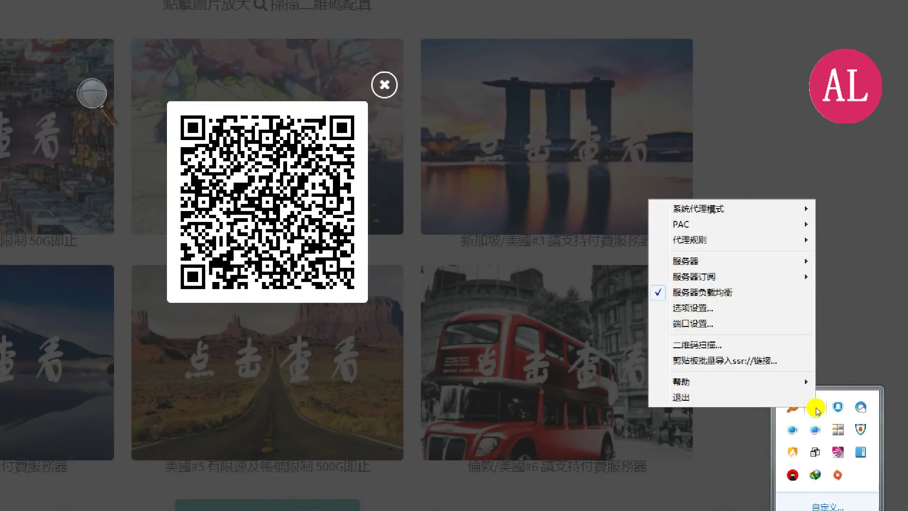
pyautogui.click(751, 367)
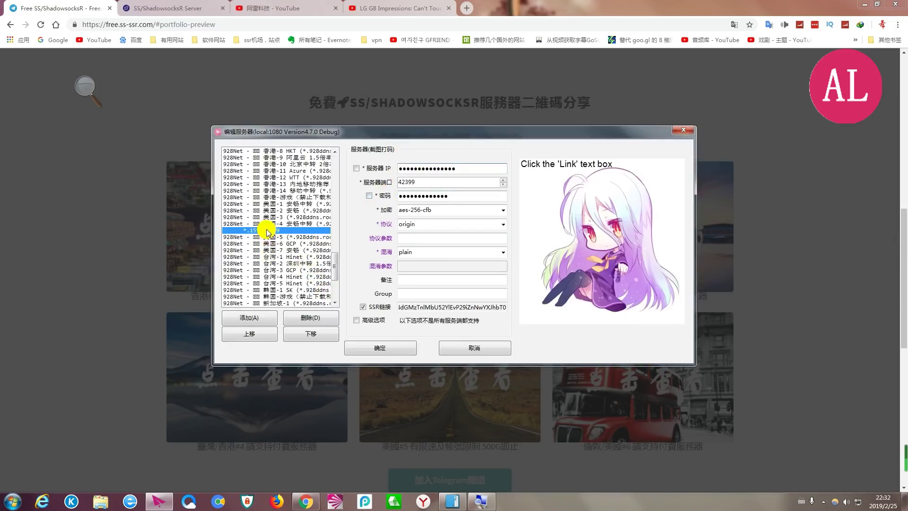
pyautogui.click(356, 168)
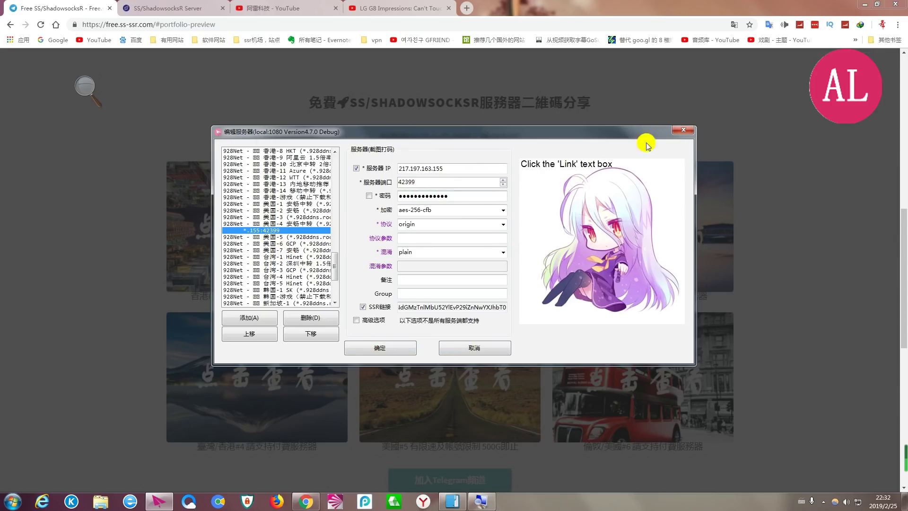
# Close the server editor and the enlarged 香港#1 QR code
pyautogui.click(684, 132)
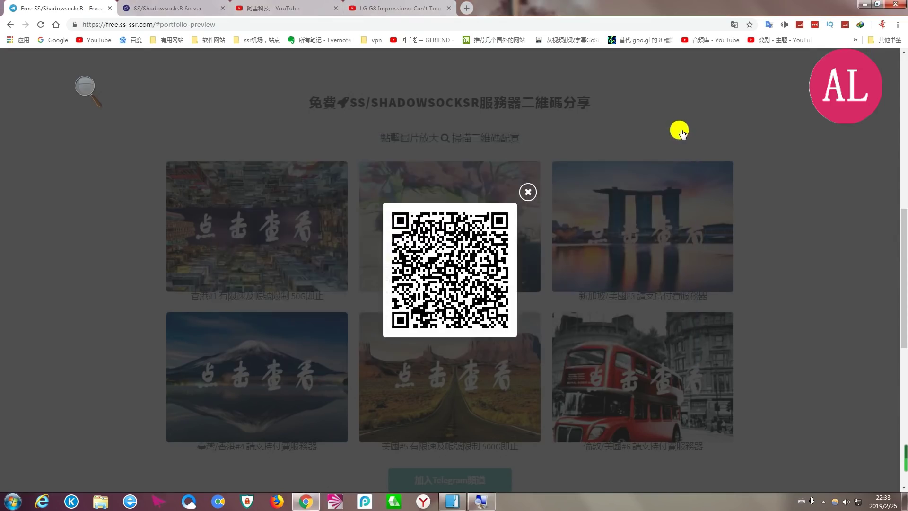
pyautogui.click(526, 189)
pyautogui.scroll(-5, 521, 274)
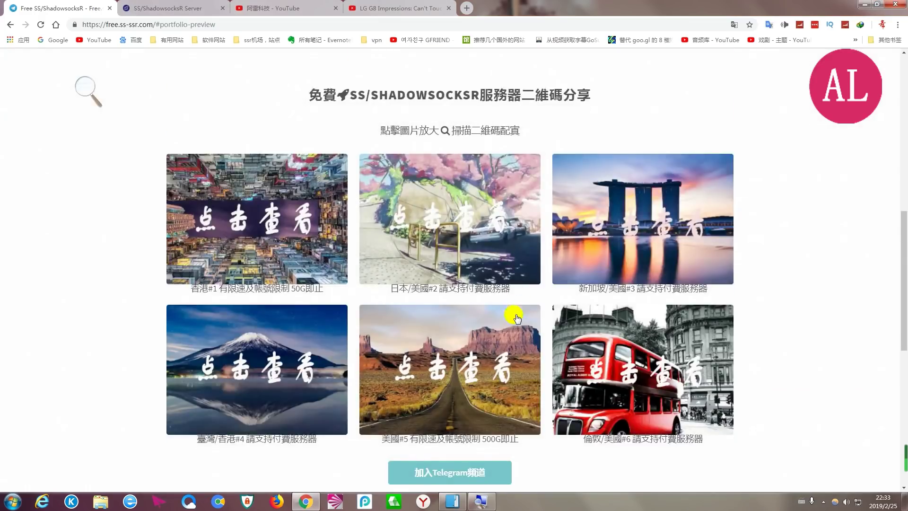
# Read the fair-use note about the device limit and registering in the backend panel above the QR codes
pyautogui.scroll(10, 513, 312)
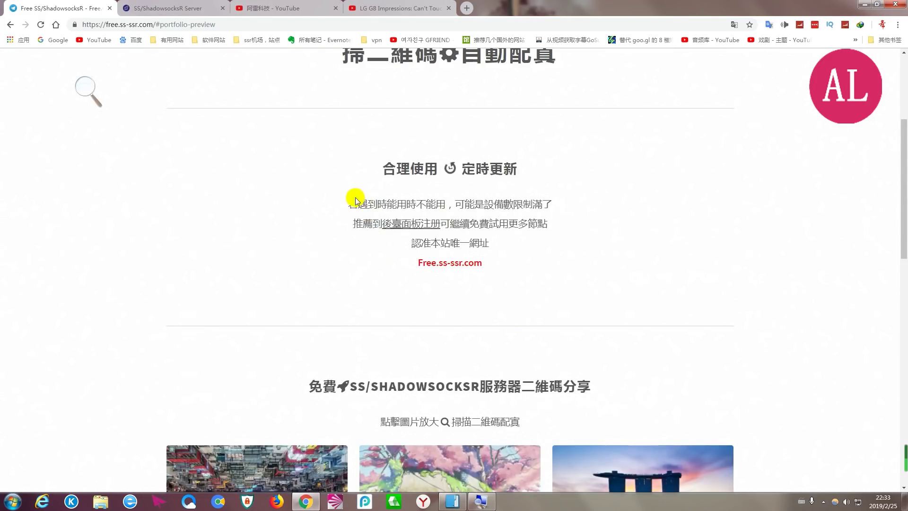
pyautogui.moveTo(346, 203); pyautogui.dragTo(551, 204)
pyautogui.click(604, 219)
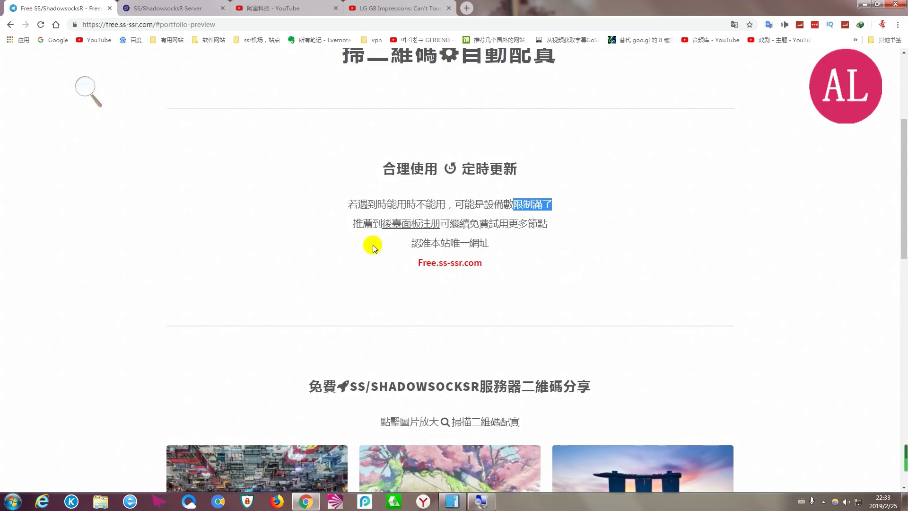
pyautogui.scroll(-4, 379, 255)
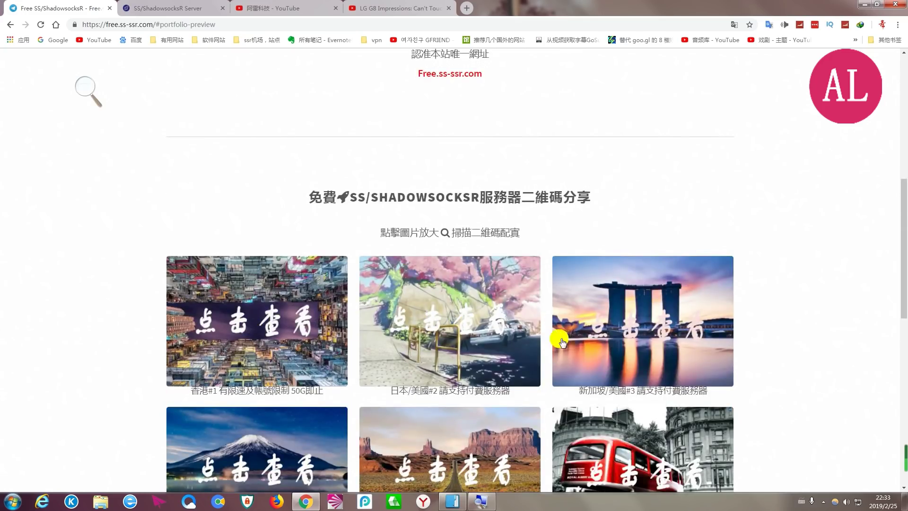
pyautogui.scroll(6, 548, 346)
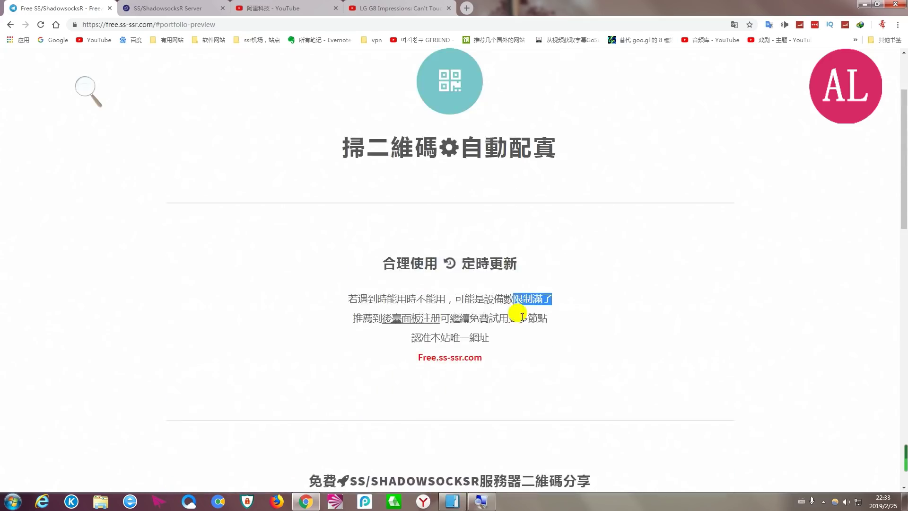
# Follow the backend panel registration link, dismiss the welcome announcement and go to the account details
pyautogui.click(406, 320)
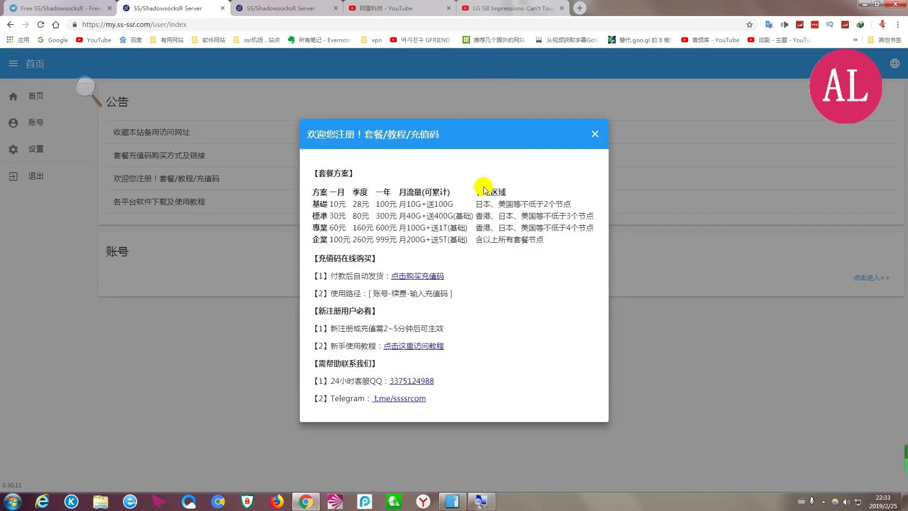
pyautogui.click(592, 136)
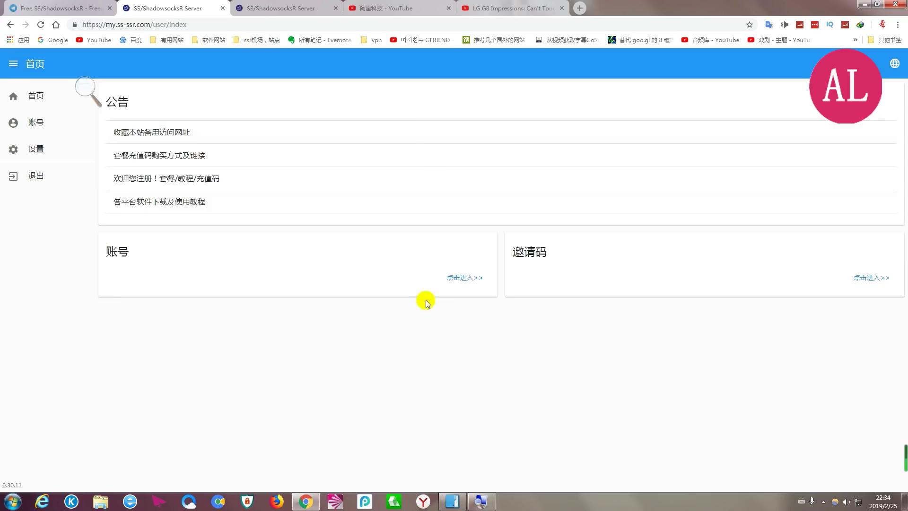
pyautogui.click(461, 279)
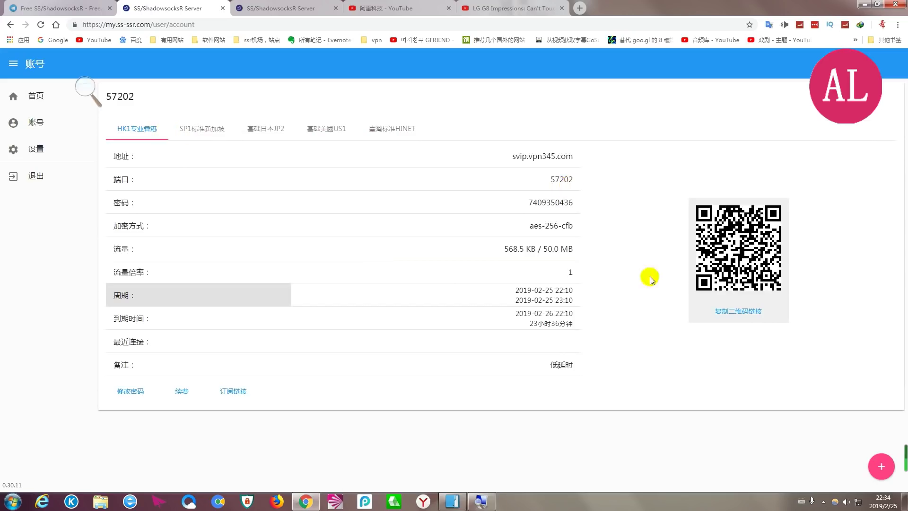
# Look through the account's Singapore, Japan, US and Taiwan HiNet node details, and reload the account page
pyautogui.click(189, 131)
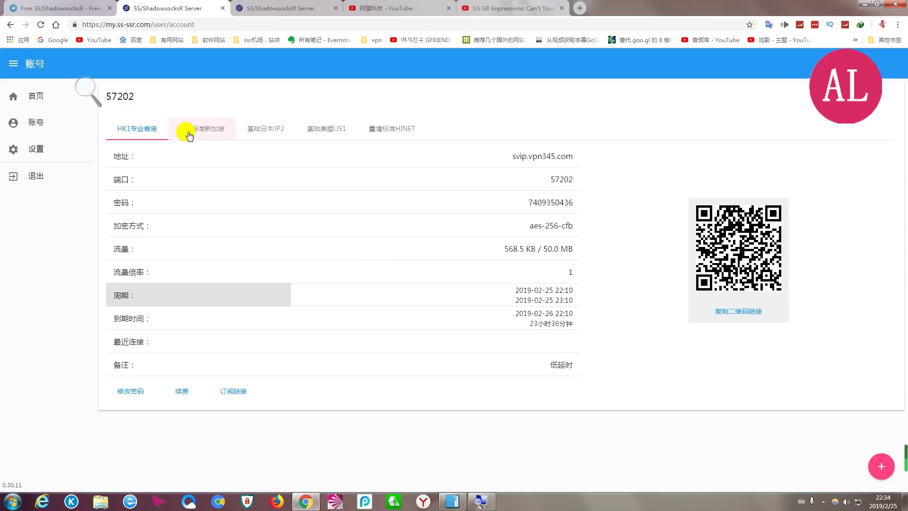
pyautogui.click(281, 133)
pyautogui.click(334, 133)
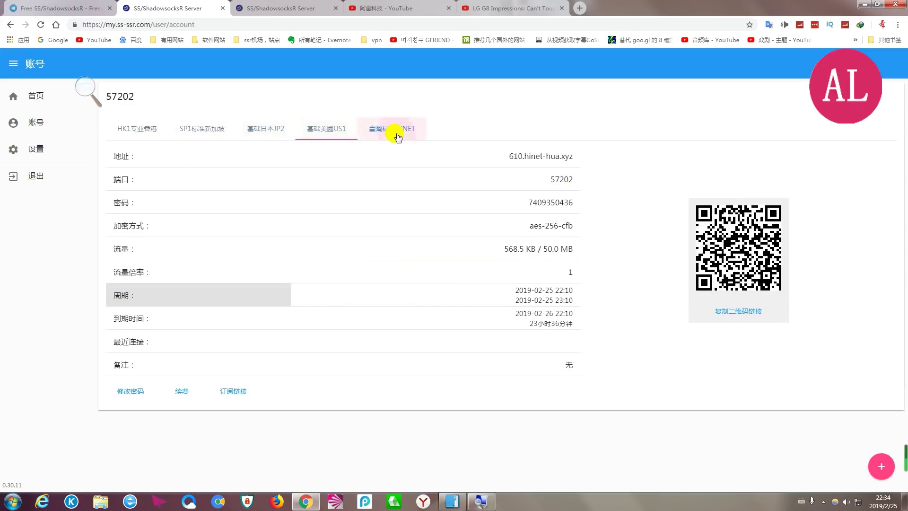
pyautogui.click(397, 134)
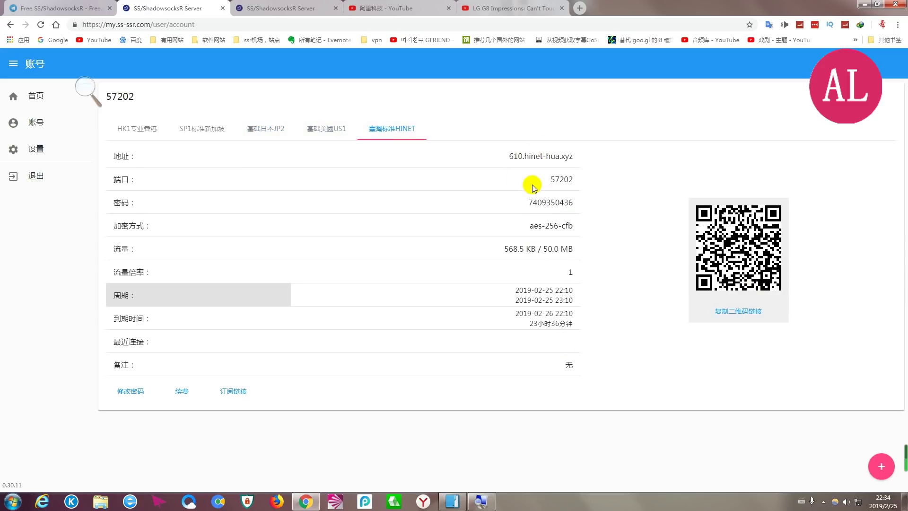
pyautogui.press('F5')
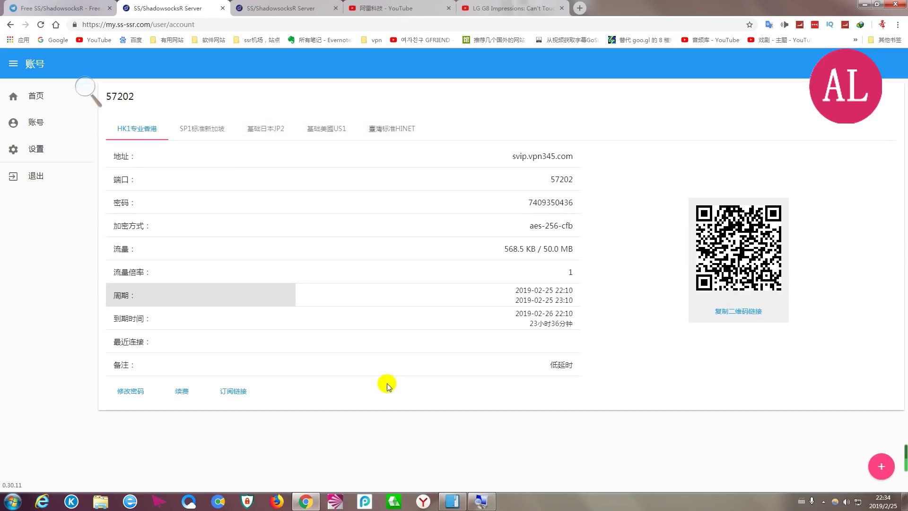
# Choose ssr as the type of the account's subscription link and copy the link
pyautogui.click(240, 390)
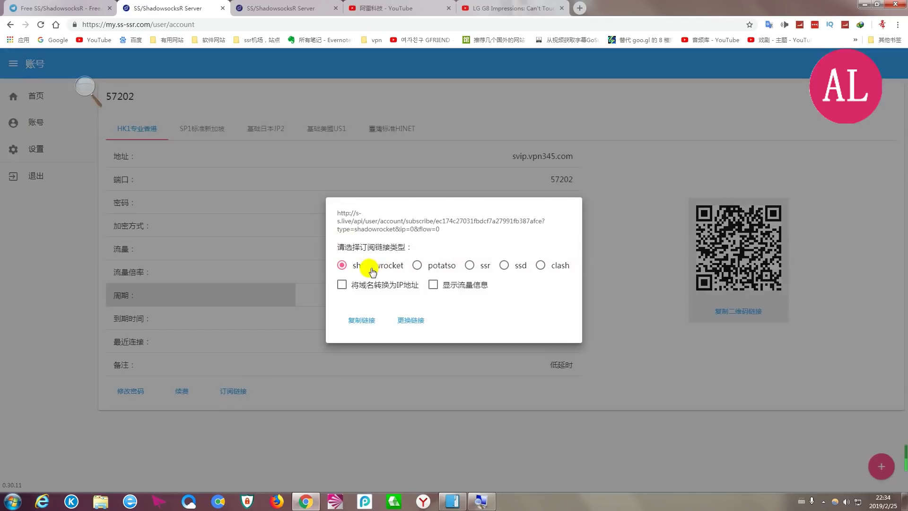
pyautogui.click(418, 267)
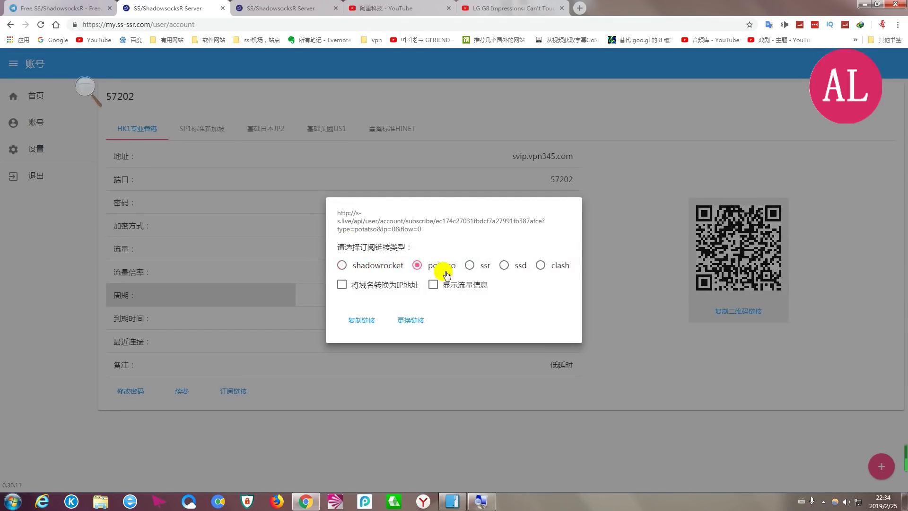
pyautogui.click(470, 266)
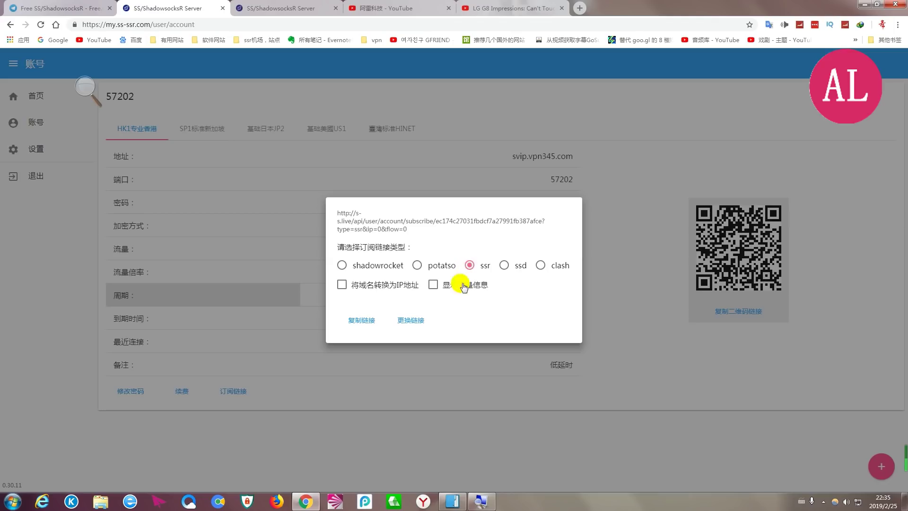
pyautogui.click(359, 323)
# Switch to SSTap, clear the other windows out of view and disconnect the active proxy
pyautogui.click(823, 501)
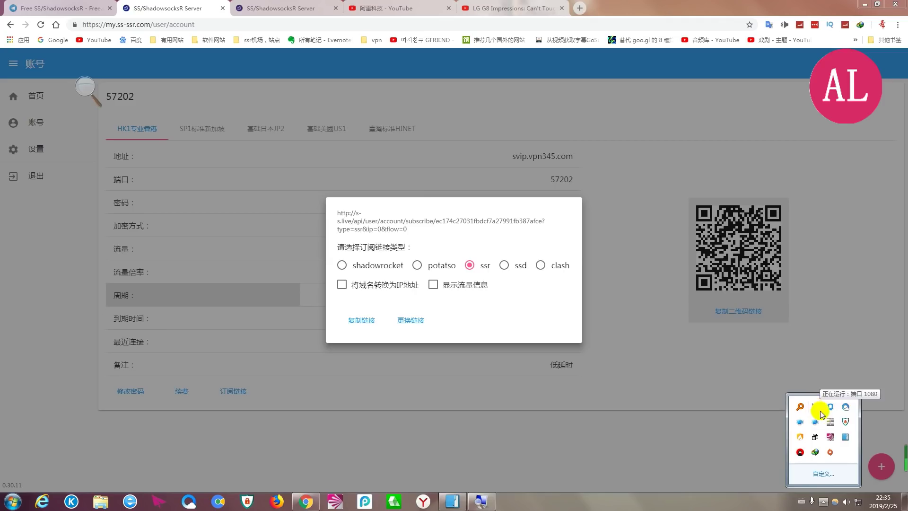
pyautogui.click(845, 422)
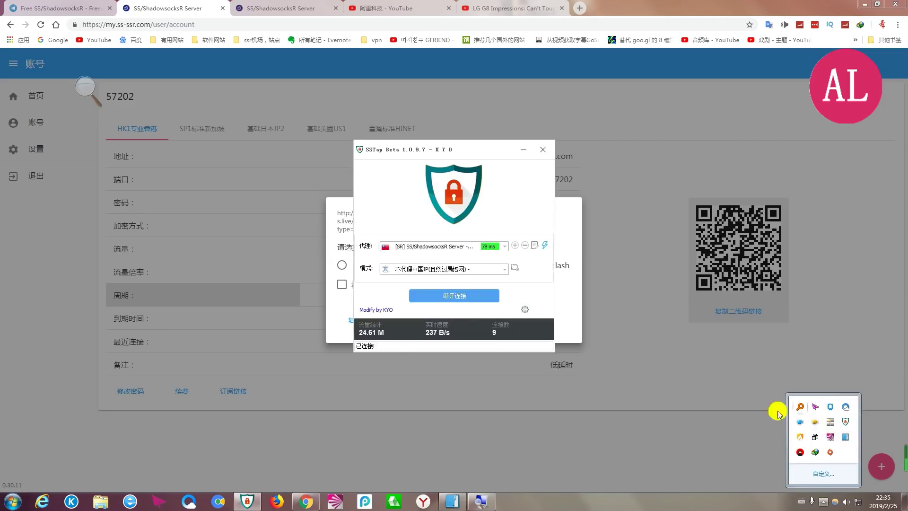
pyautogui.click(375, 156)
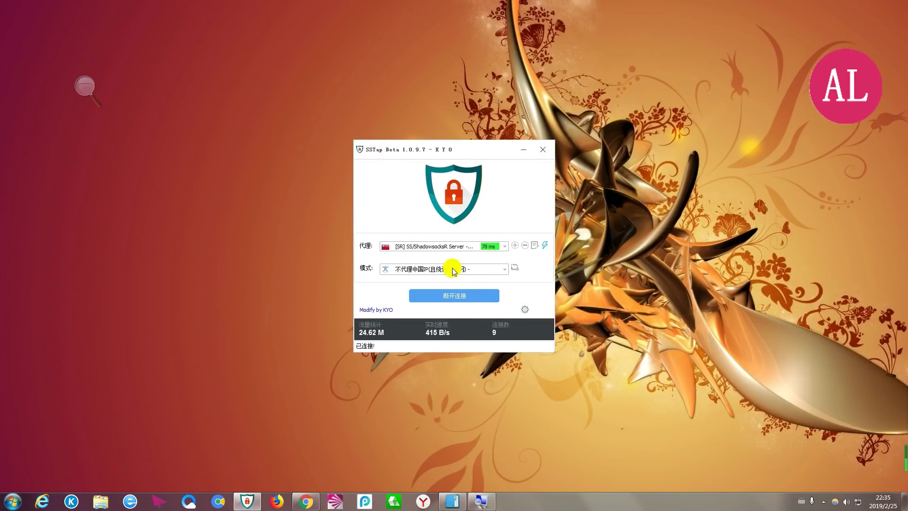
pyautogui.click(477, 297)
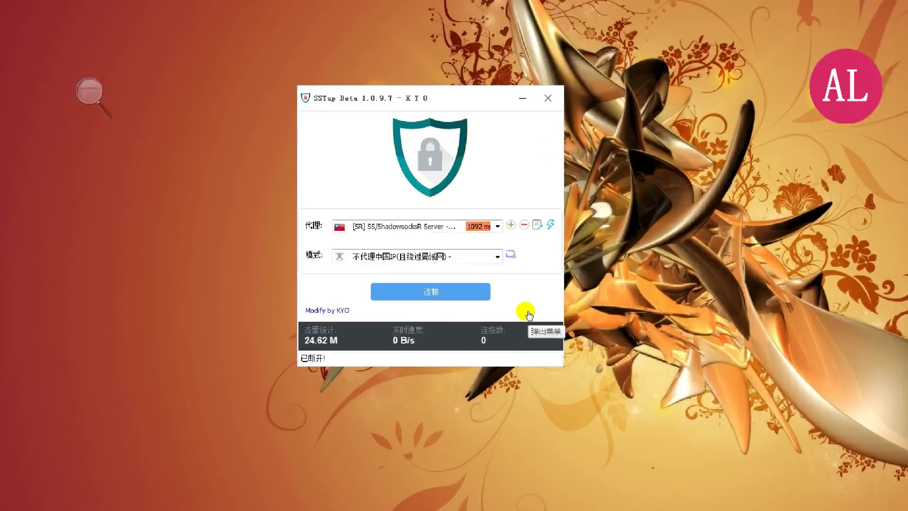
# Open SSTap's SSR subscription management to view the URL field and existing subscriptions, and close it
pyautogui.click(527, 312)
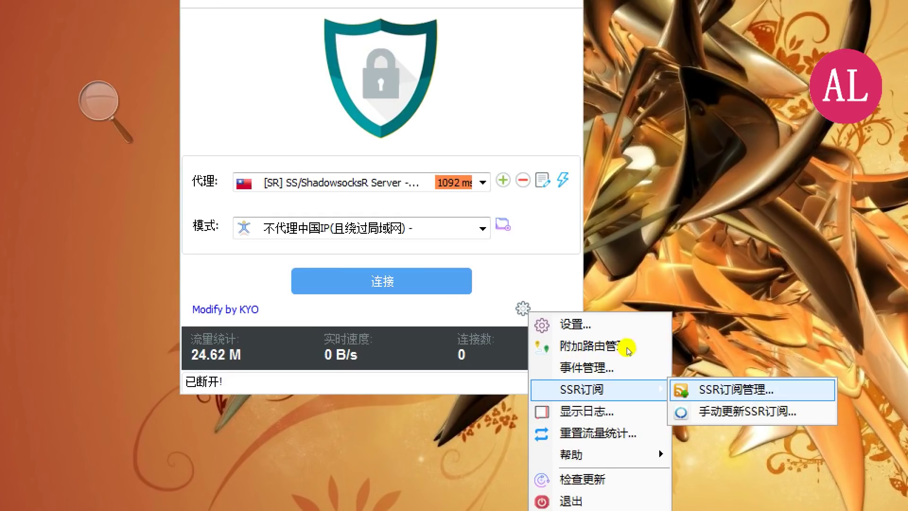
pyautogui.click(736, 389)
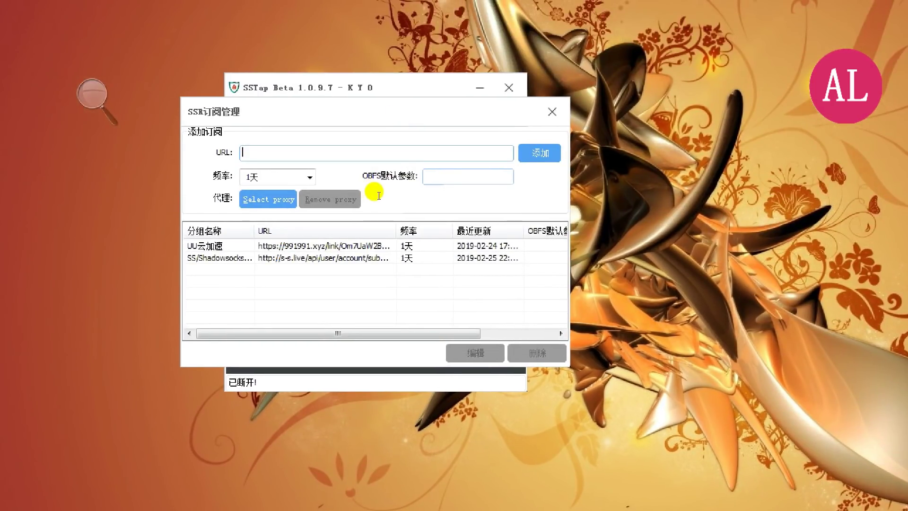
pyautogui.hotkey('ctrl', 'v')
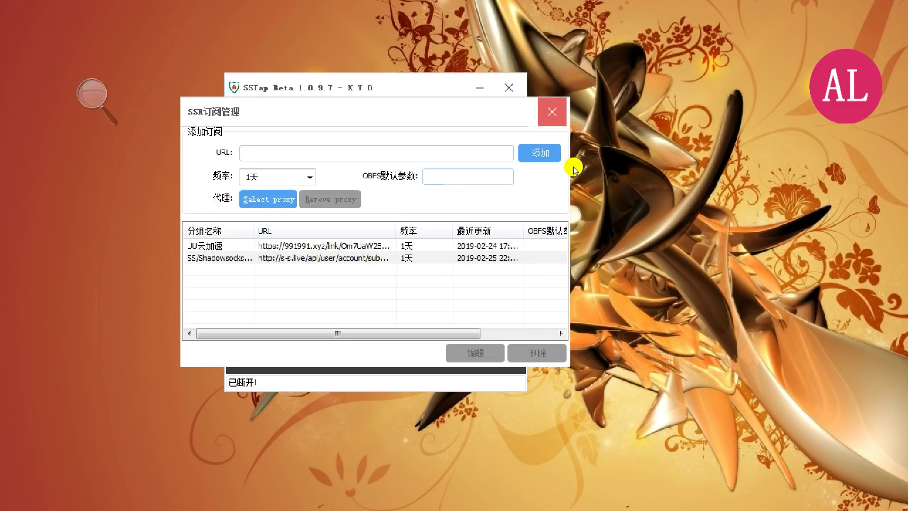
pyautogui.press('Escape')
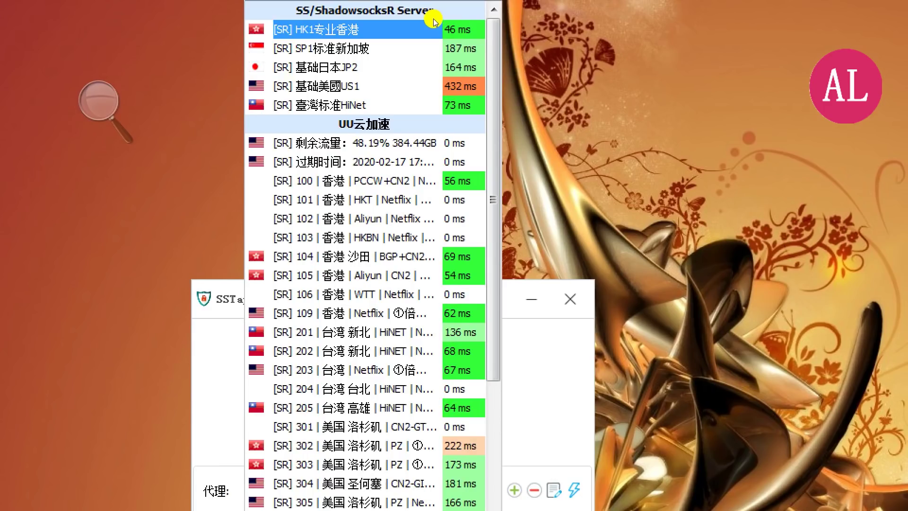
# Browse the SS/ShadowsocksR Server group in the proxy list and choose the 臺灣标准HiNet node
pyautogui.press('Down')
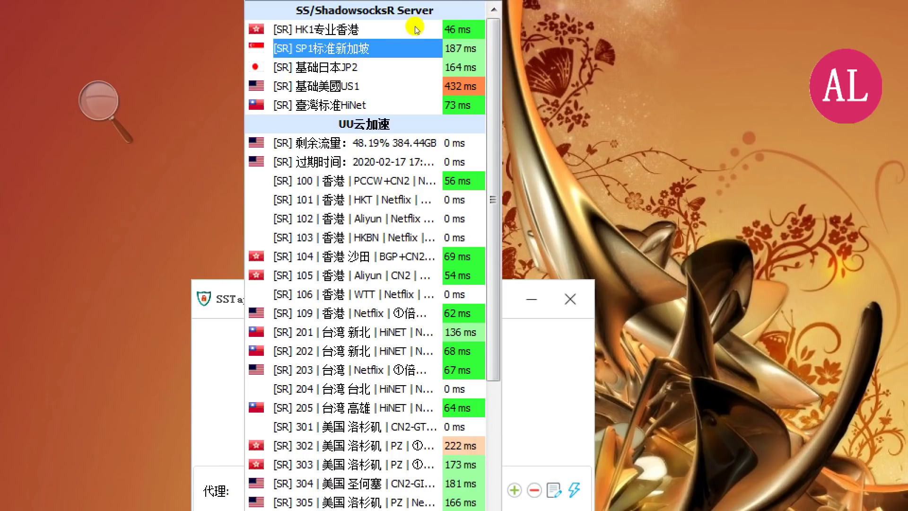
pyautogui.press('Down')
pyautogui.press('Up')
pyautogui.press('Down')
pyautogui.press('Down')
pyautogui.press('Down')
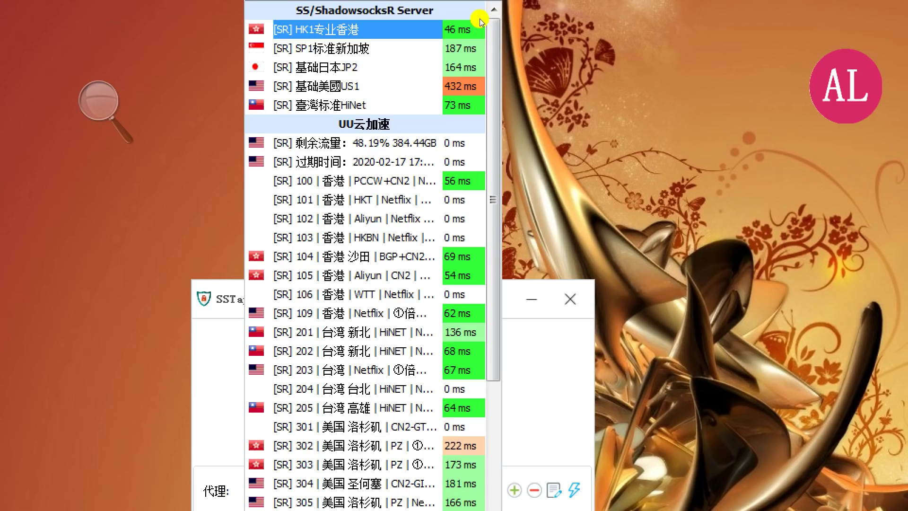
pyautogui.press('Down')
pyautogui.press('Down')
pyautogui.press('Down')
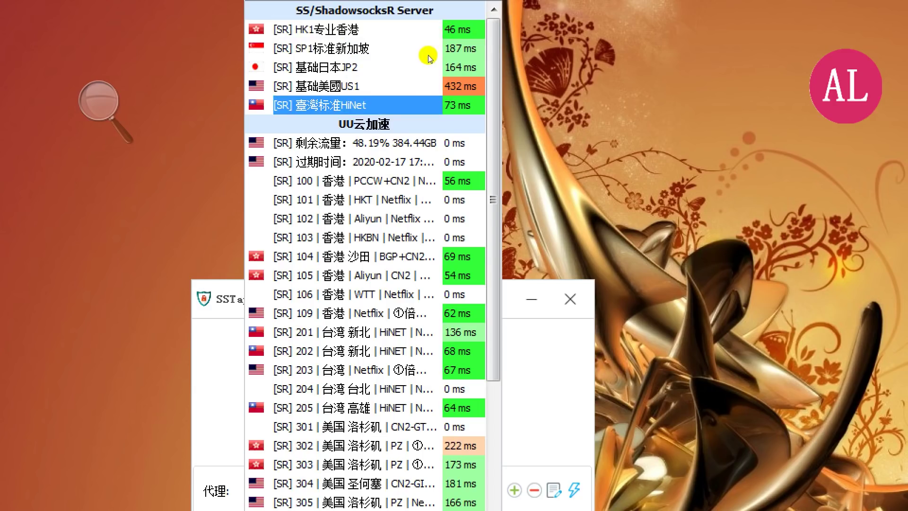
pyautogui.press('Return')
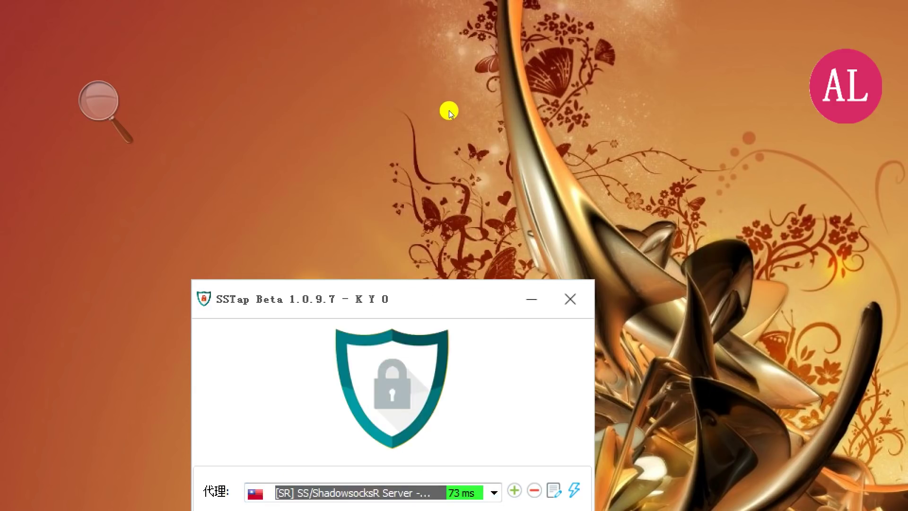
# Connect SSTap to the chosen Taiwan proxy and load YouTube's home page in Chrome to test it
pyautogui.press('Down')
pyautogui.press('Down')
pyautogui.press('Down')
pyautogui.press('Down')
pyautogui.press('Down')
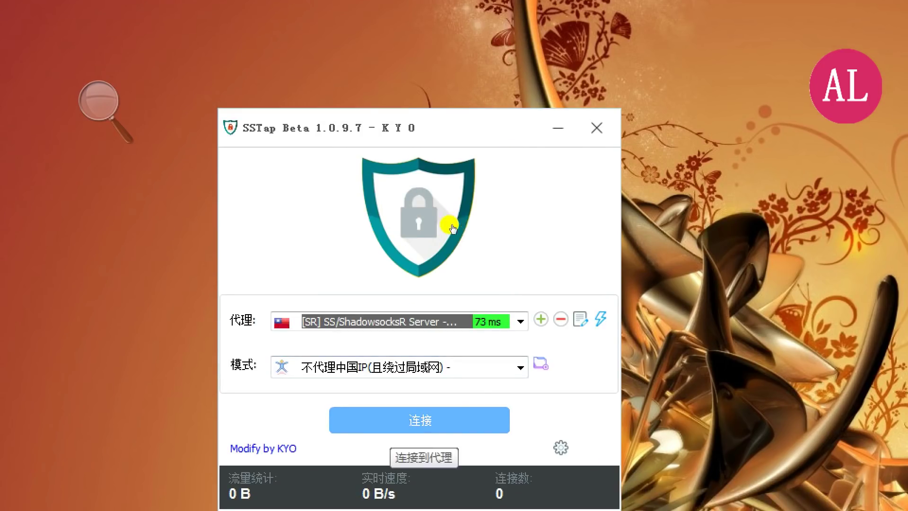
pyautogui.click(464, 220)
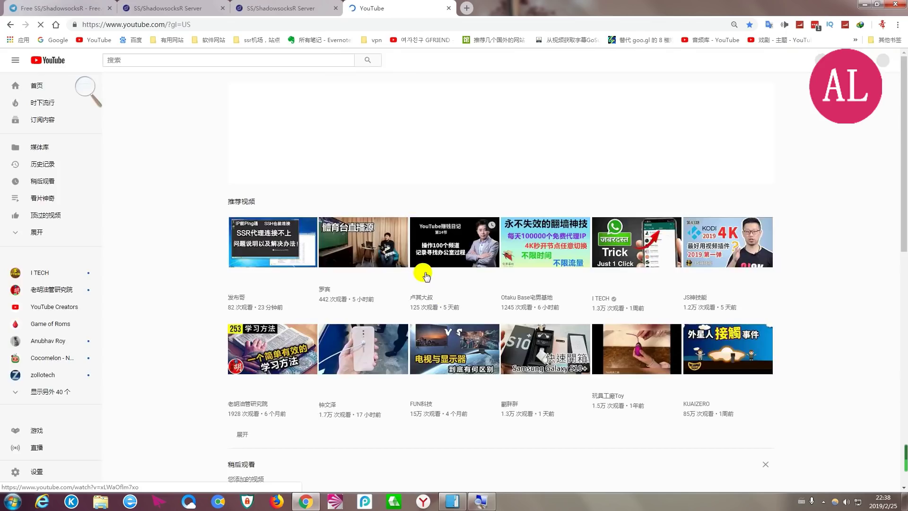
# Return to the Free.ss-ssr.com page, follow its backend panel registration link again and dismiss the welcome announcement
pyautogui.hotkey('ctrl', '2')
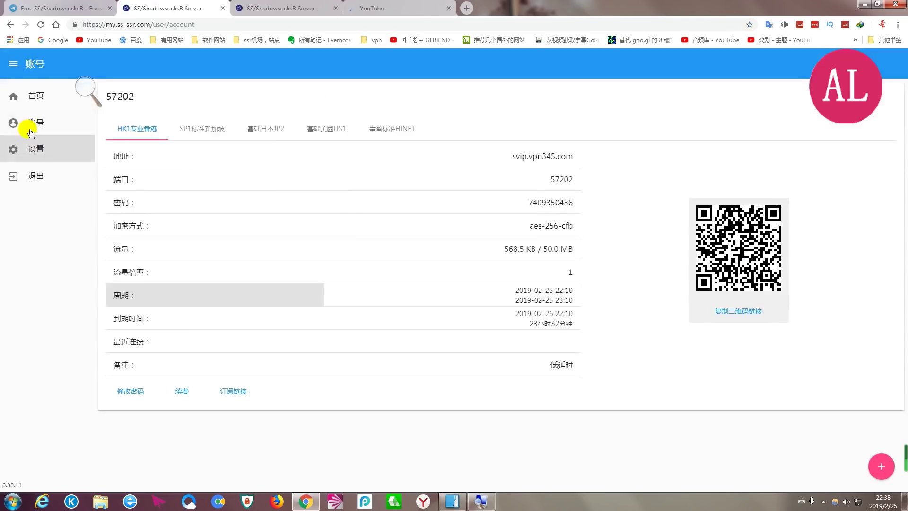
pyautogui.click(59, 11)
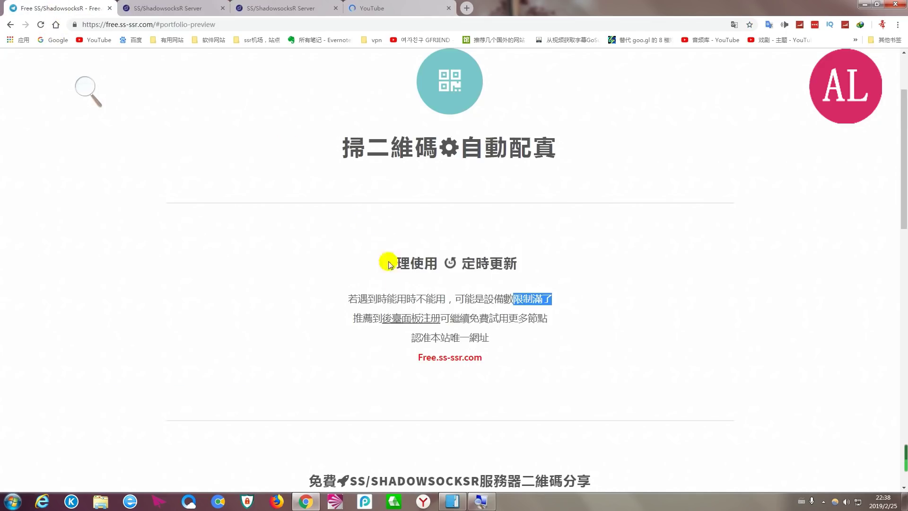
pyautogui.click(405, 324)
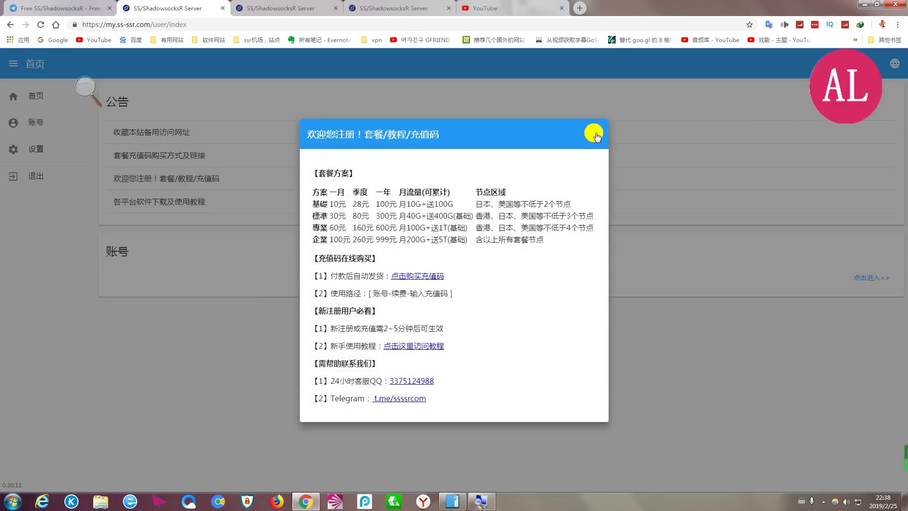
pyautogui.click(595, 136)
# View the panel's language options, dismiss them unchanged and log out of the account
pyautogui.click(890, 64)
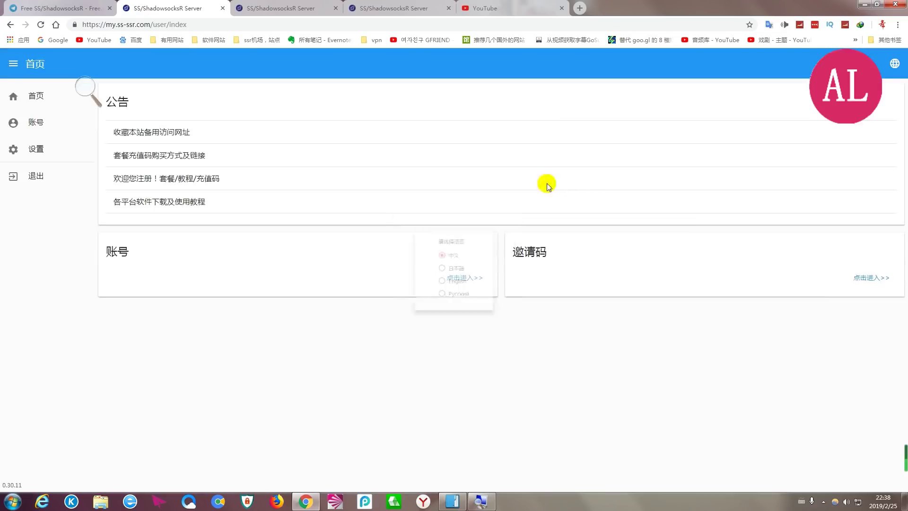
pyautogui.click(553, 203)
pyautogui.click(45, 175)
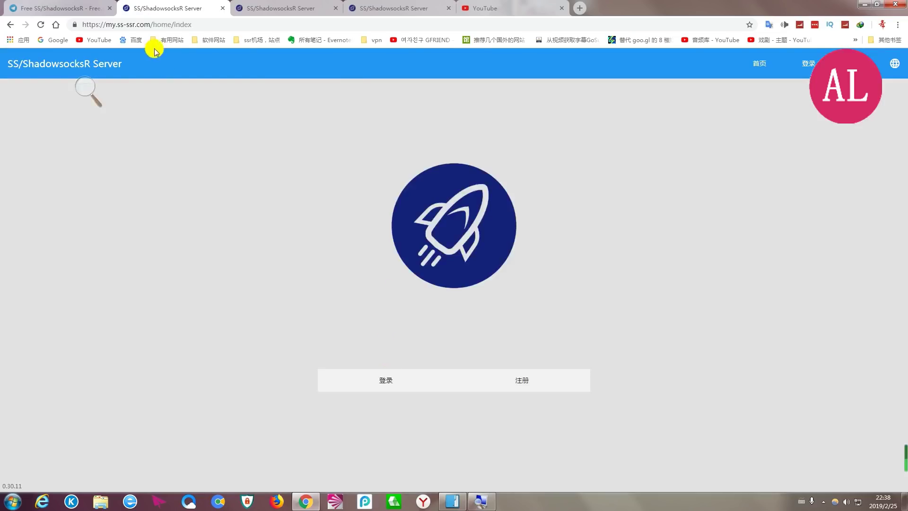
# Open the panel's registration form and clear the prefilled address from the email field
pyautogui.click(526, 378)
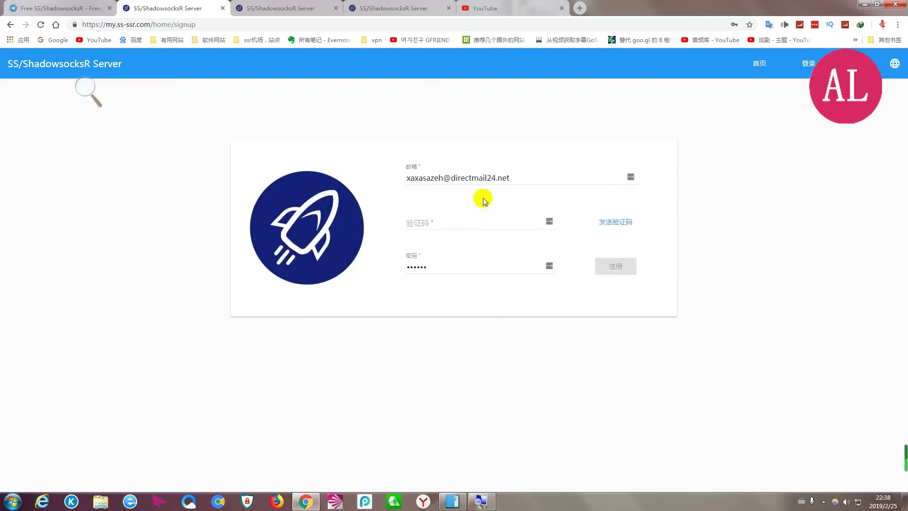
pyautogui.moveTo(508, 177); pyautogui.dragTo(311, 186)
pyautogui.press('BackSpace')
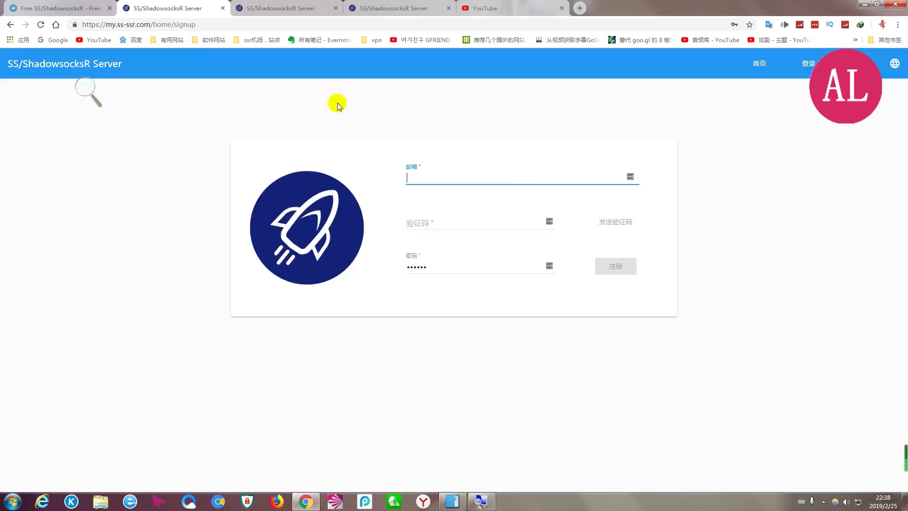
# Open the temp-mail.org site in a new browser tab and copy the temporary email address it provides
pyautogui.click(581, 9)
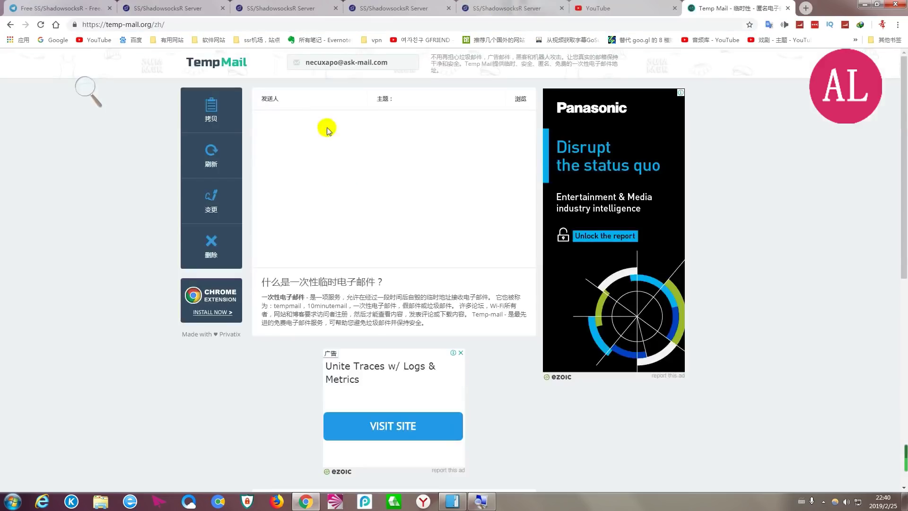
pyautogui.click(164, 25)
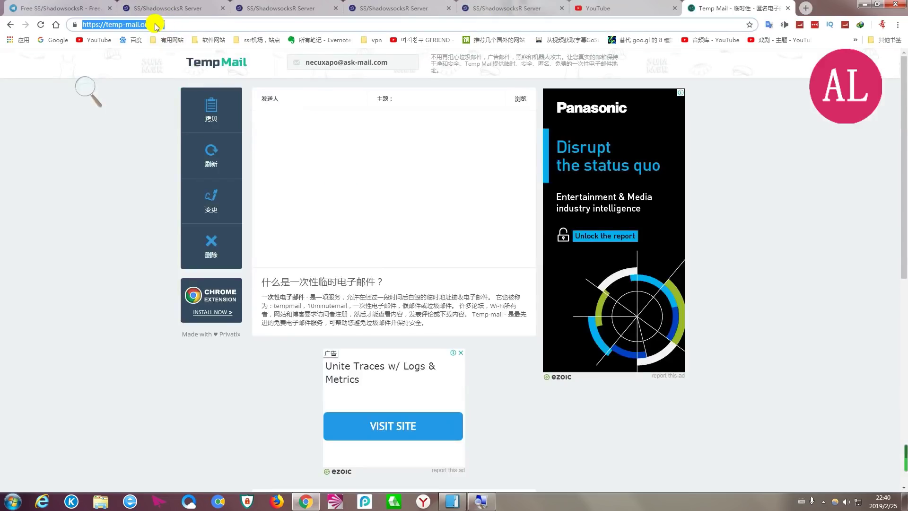
pyautogui.rightClick(156, 27)
pyautogui.click(361, 132)
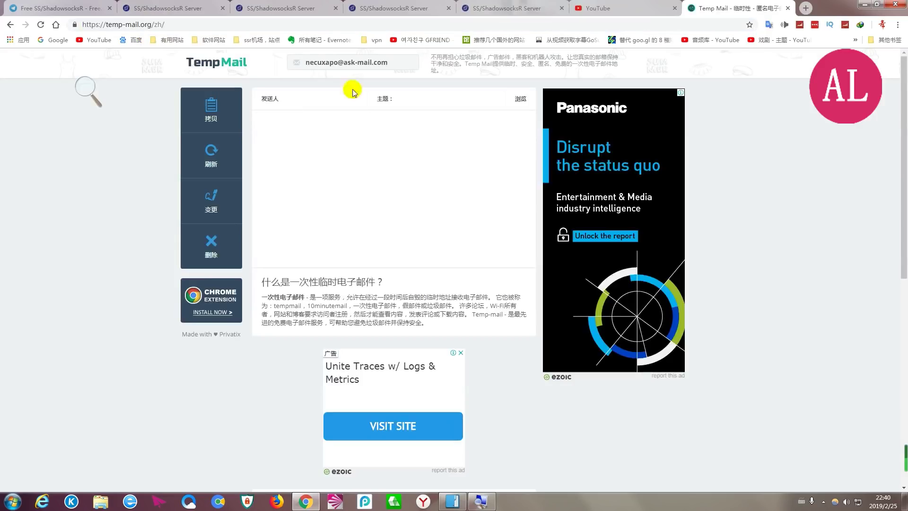
pyautogui.click(374, 61)
pyautogui.rightClick(371, 65)
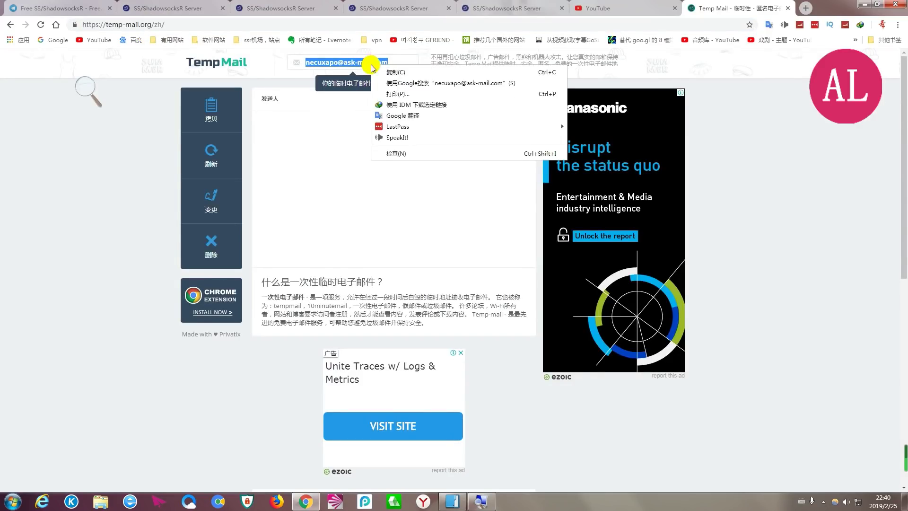
pyautogui.click(406, 73)
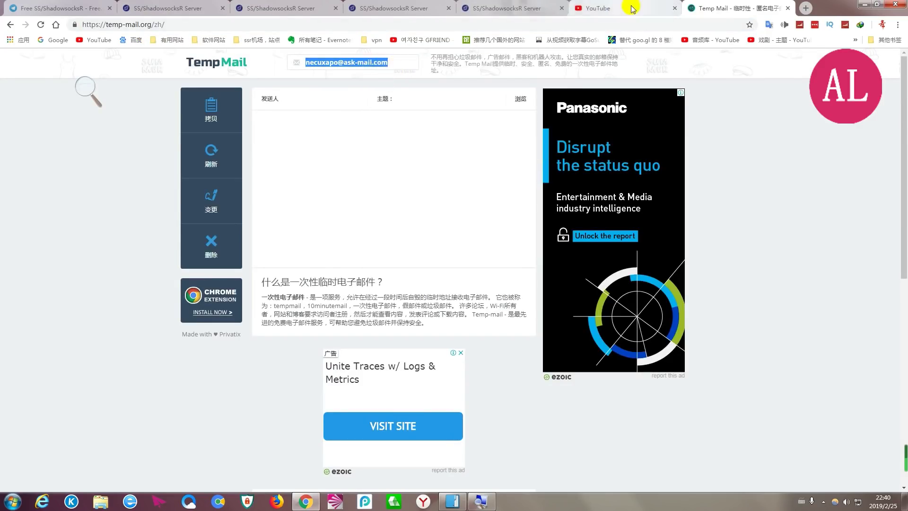
# Return to the panel's registration form, replace the email with the copied temporary address and request a verification code
pyautogui.click(505, 7)
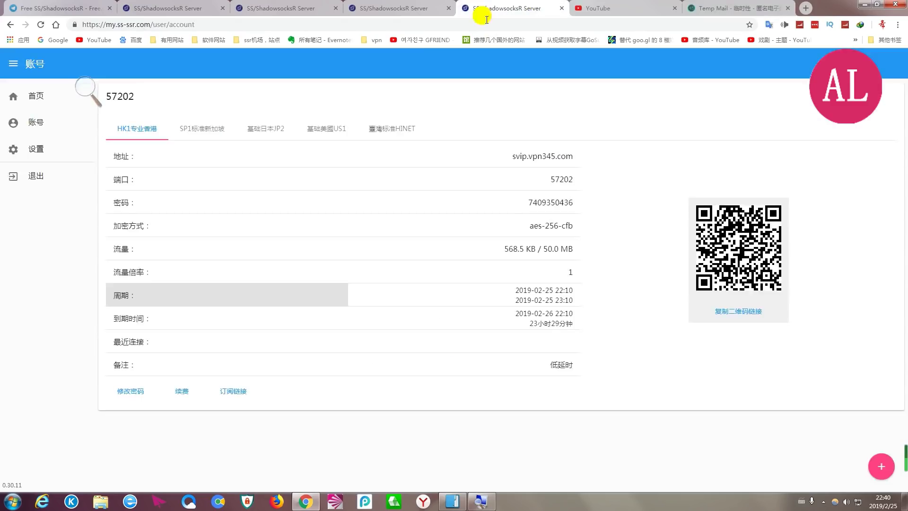
pyautogui.click(375, 10)
pyautogui.click(299, 10)
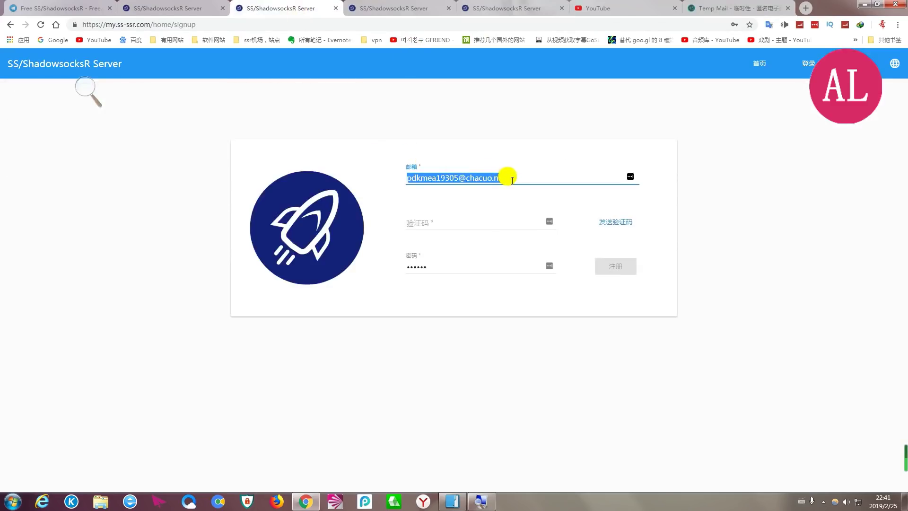
pyautogui.hotkey('ctrl', 'v')
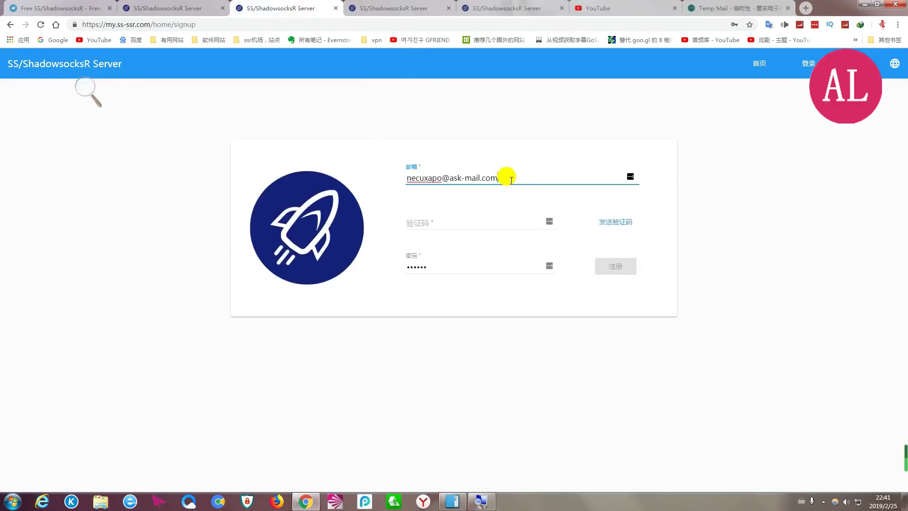
pyautogui.click(450, 220)
pyautogui.click(615, 221)
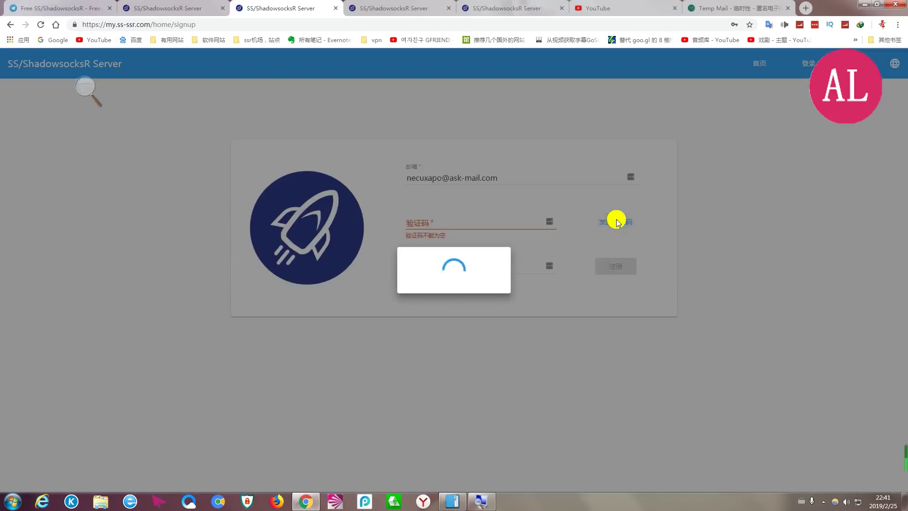
pyautogui.doubleClick(620, 224)
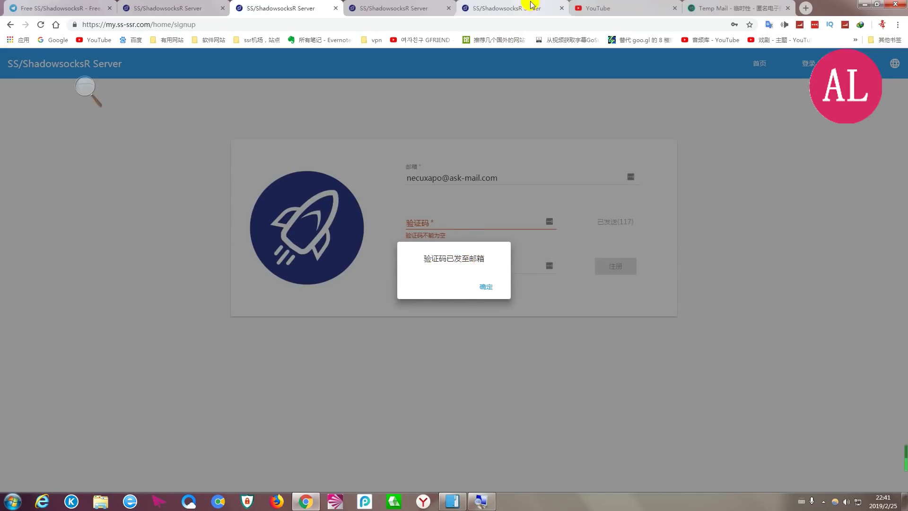
# Open the SS注册验证码 message in the TempMail inbox and copy the verification code from it
pyautogui.click(714, 8)
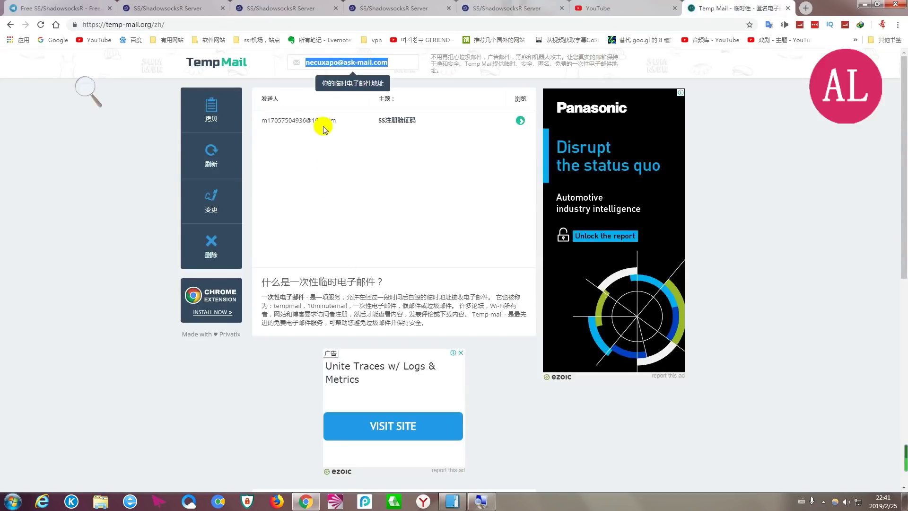
pyautogui.click(290, 124)
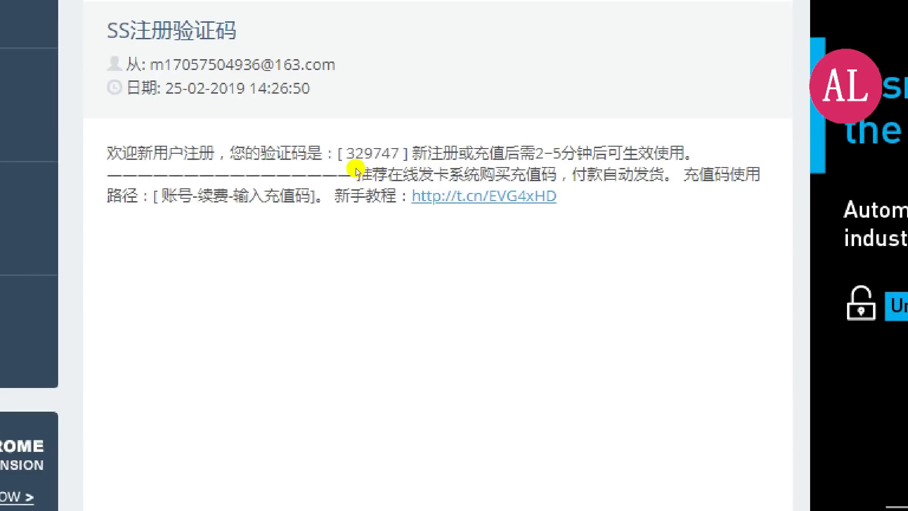
pyautogui.moveTo(347, 153); pyautogui.dragTo(370, 168)
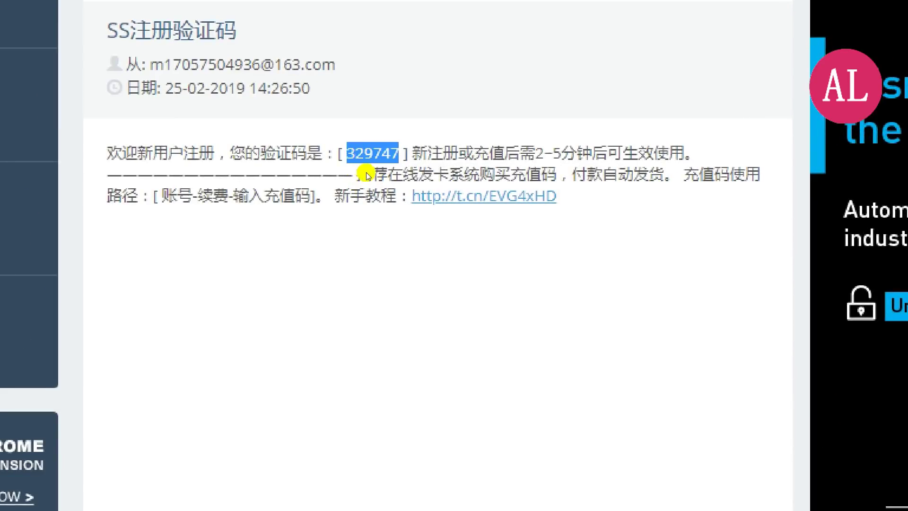
pyautogui.rightClick(369, 150)
pyautogui.click(387, 179)
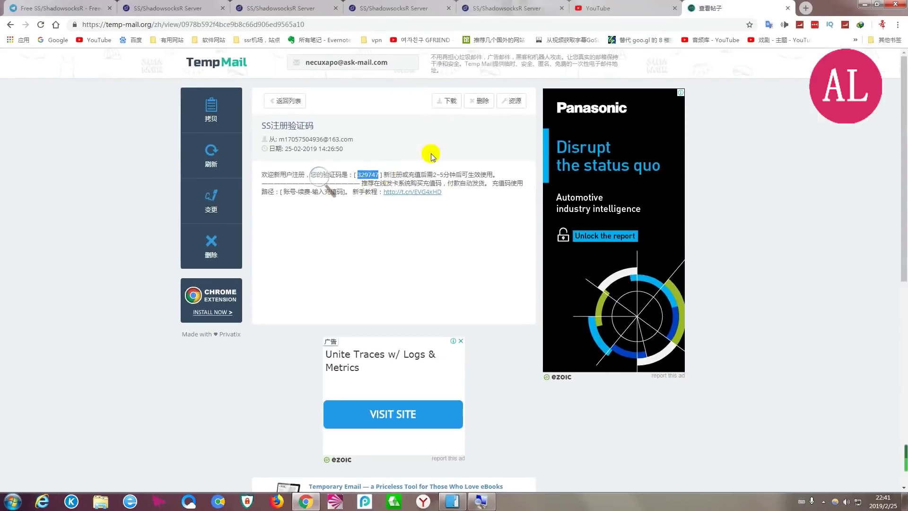
# Return to the registration form, dismiss the code-sent notice and paste the verification code into its field
pyautogui.click(502, 8)
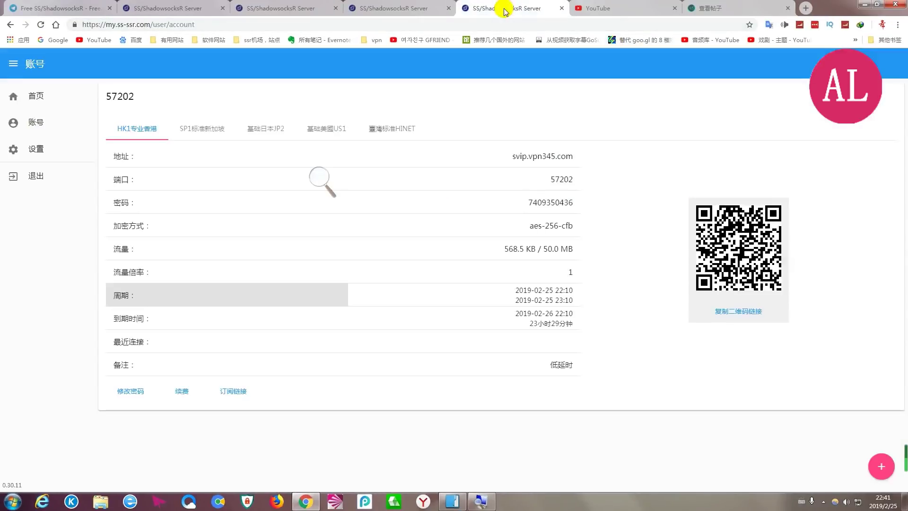
pyautogui.click(293, 10)
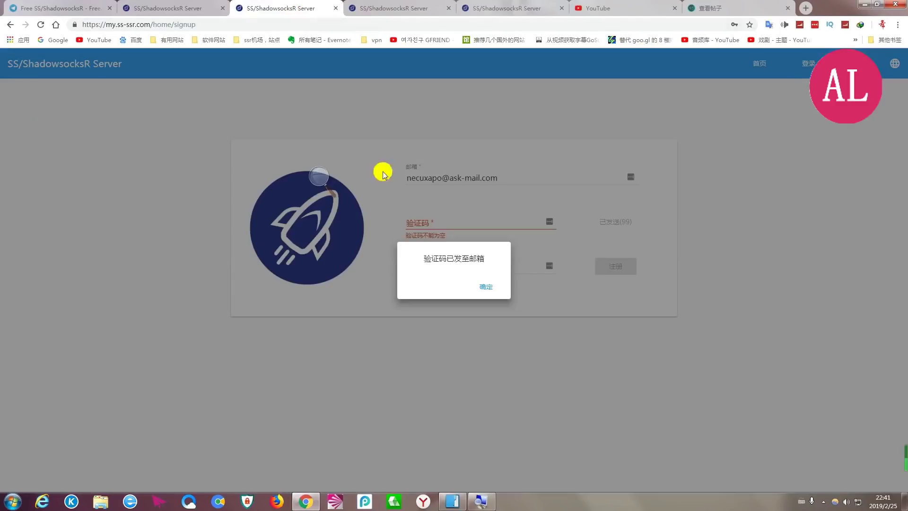
pyautogui.click(489, 289)
pyautogui.click(447, 223)
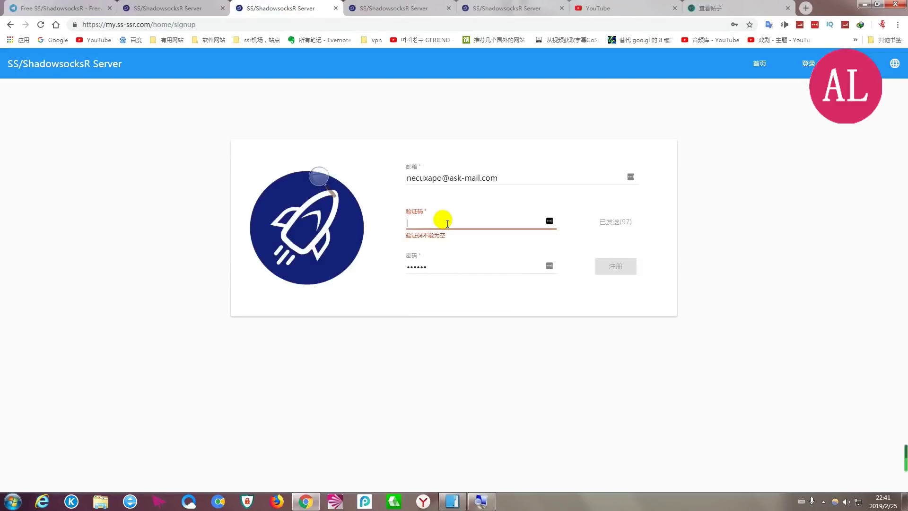
pyautogui.hotkey('ctrl', 'v')
# Highlight the password entry, submit the registration and acknowledge the resulting notice
pyautogui.click(432, 266)
pyautogui.moveTo(432, 266); pyautogui.dragTo(394, 274)
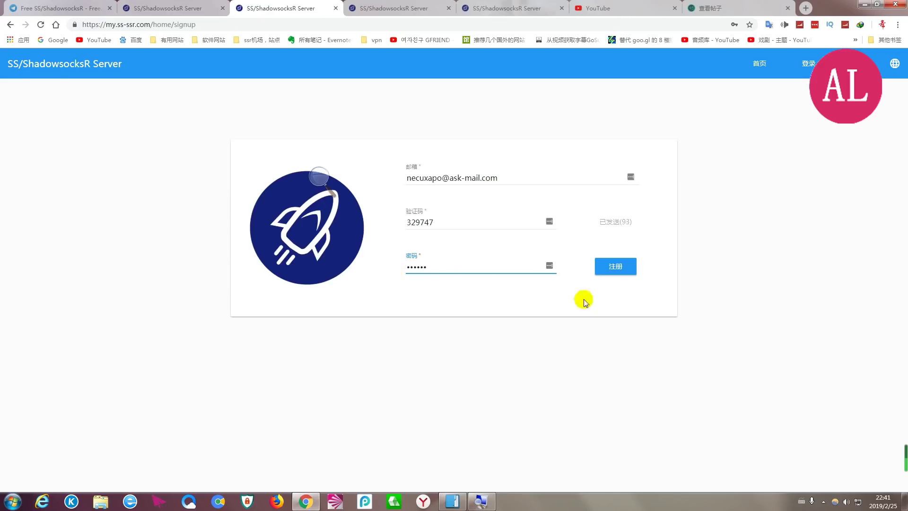
pyautogui.moveTo(430, 265); pyautogui.dragTo(378, 271)
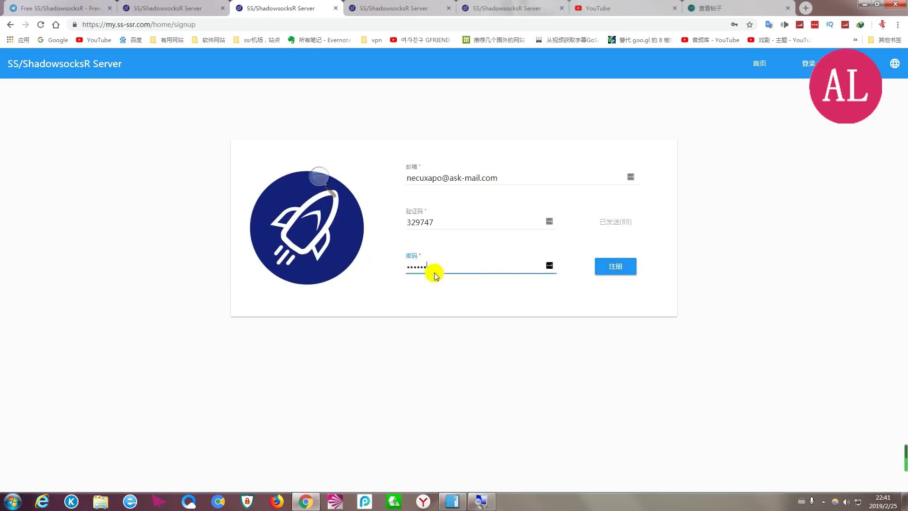
pyautogui.click(615, 267)
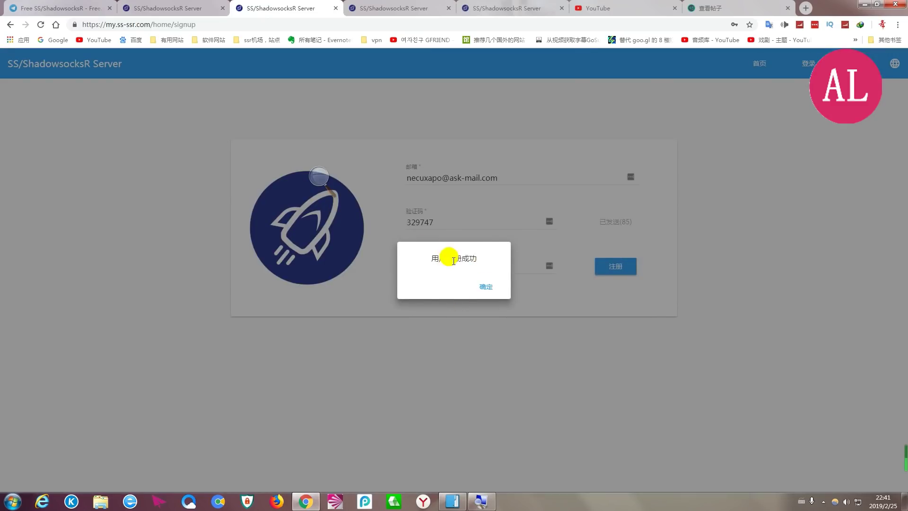
pyautogui.click(485, 287)
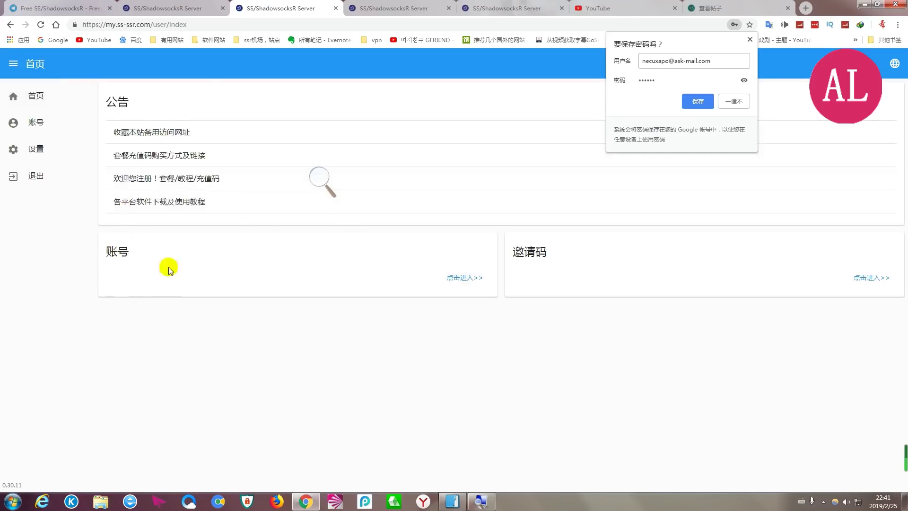
# Open the new account's details, examine the HK1专业香港 node's server address and bring up the subscription link
pyautogui.click(465, 282)
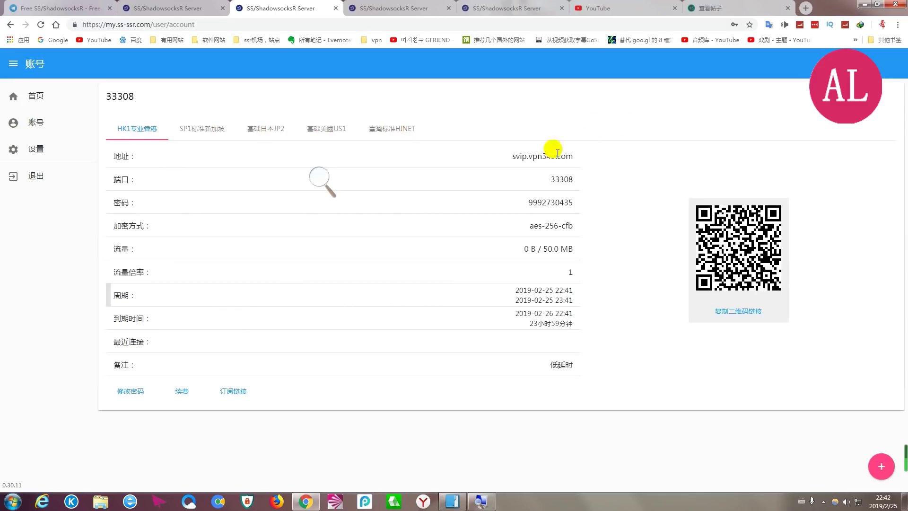
pyautogui.moveTo(511, 158); pyautogui.dragTo(594, 172)
pyautogui.click(450, 122)
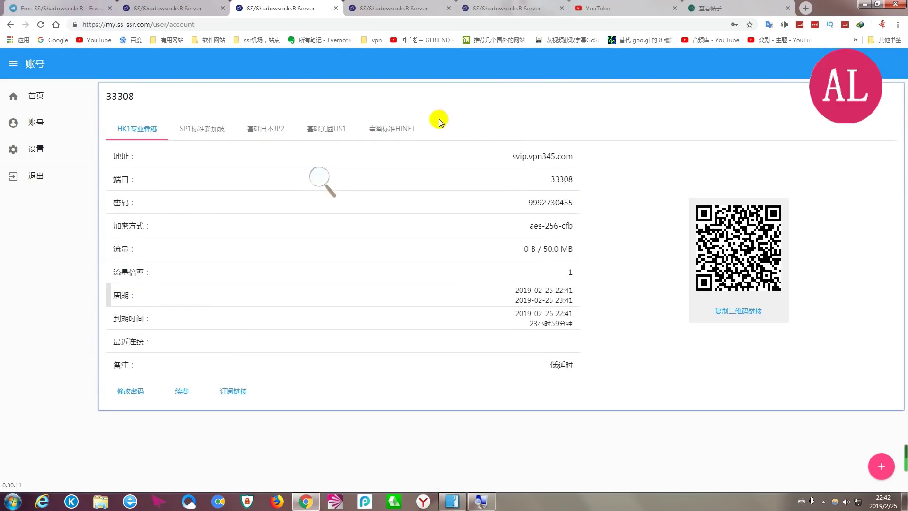
pyautogui.click(233, 393)
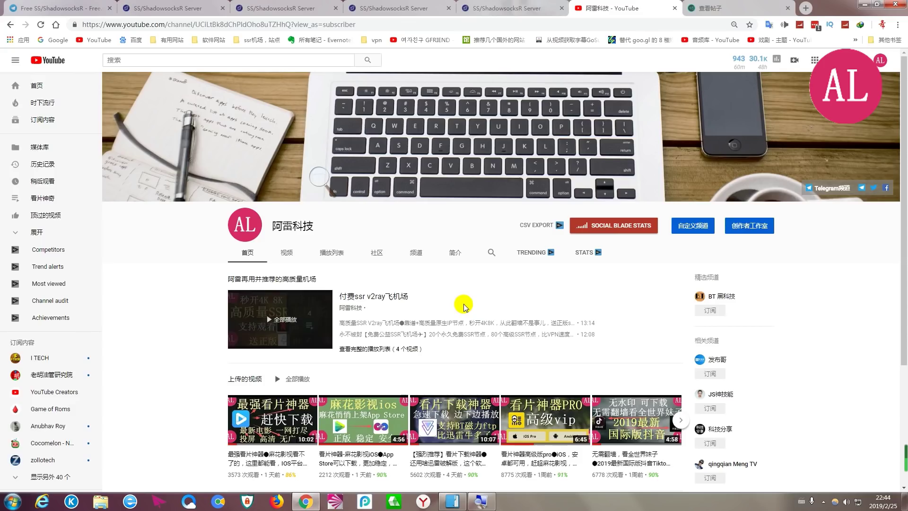
# Show the hidden system tray icons
pyautogui.click(823, 501)
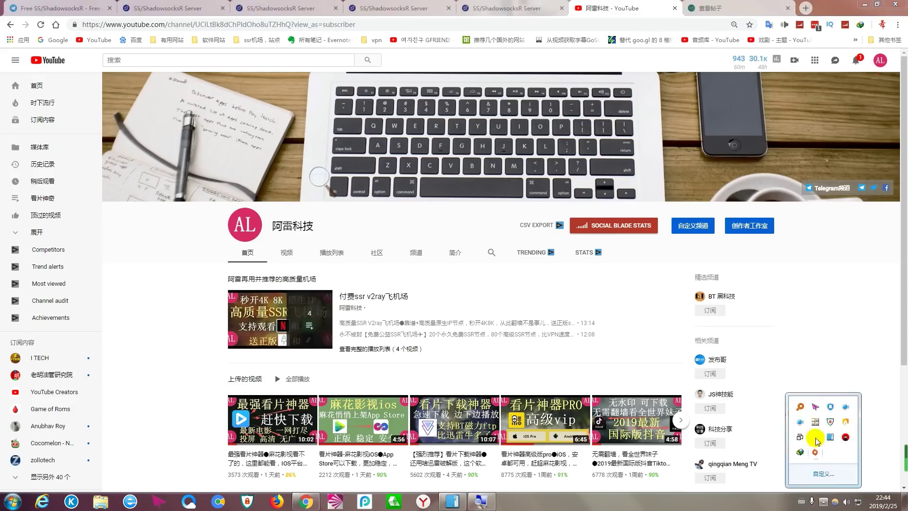